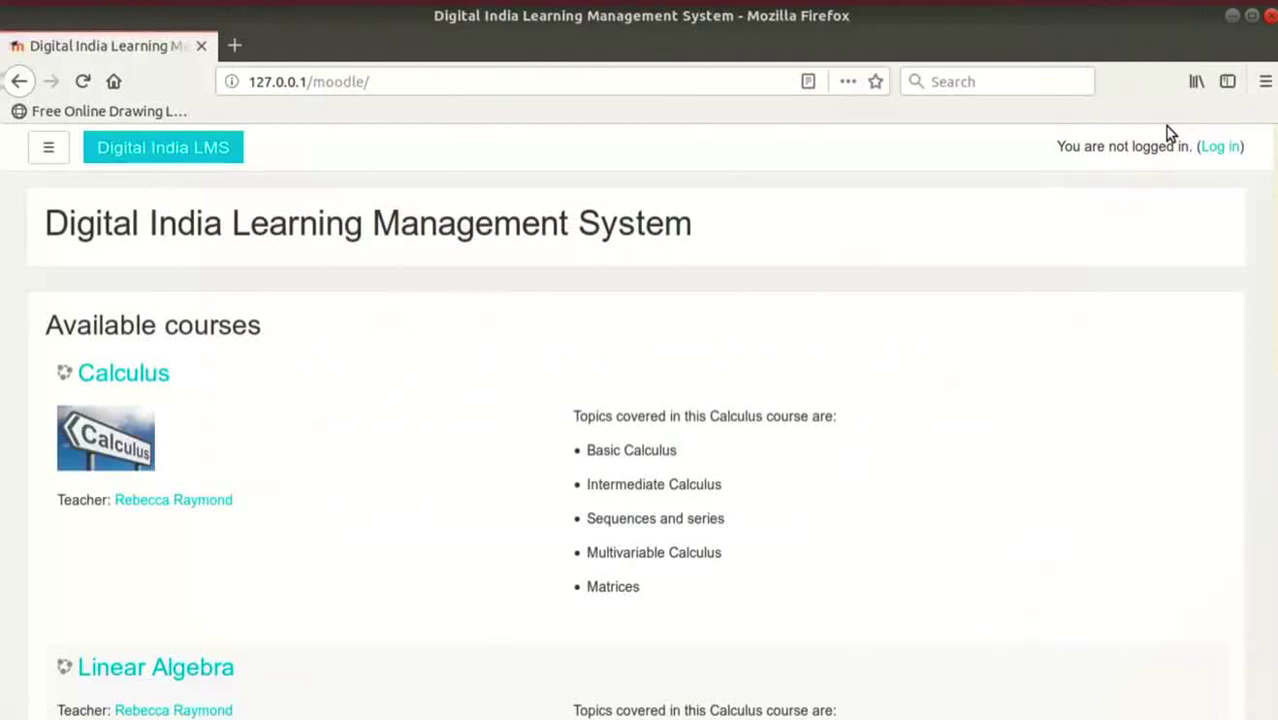
Step: Log in to the site with the teacher account and open the Calculus course
click(1220, 147)
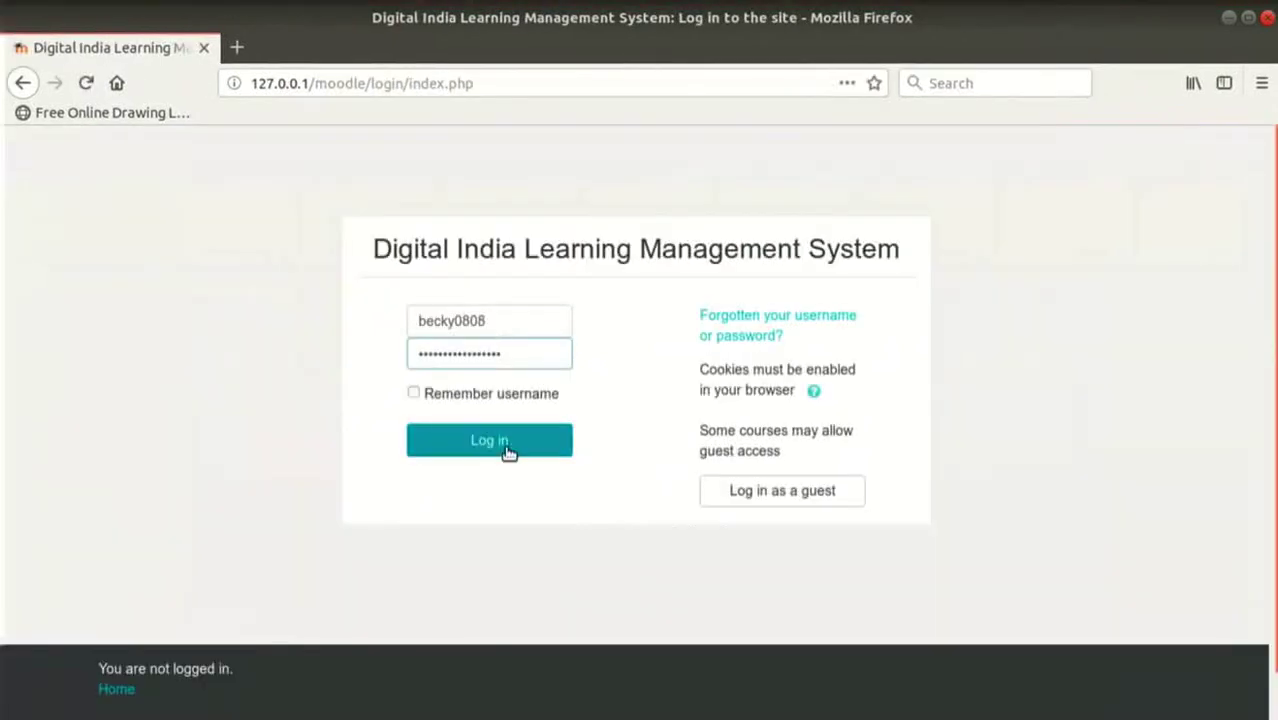
click(506, 448)
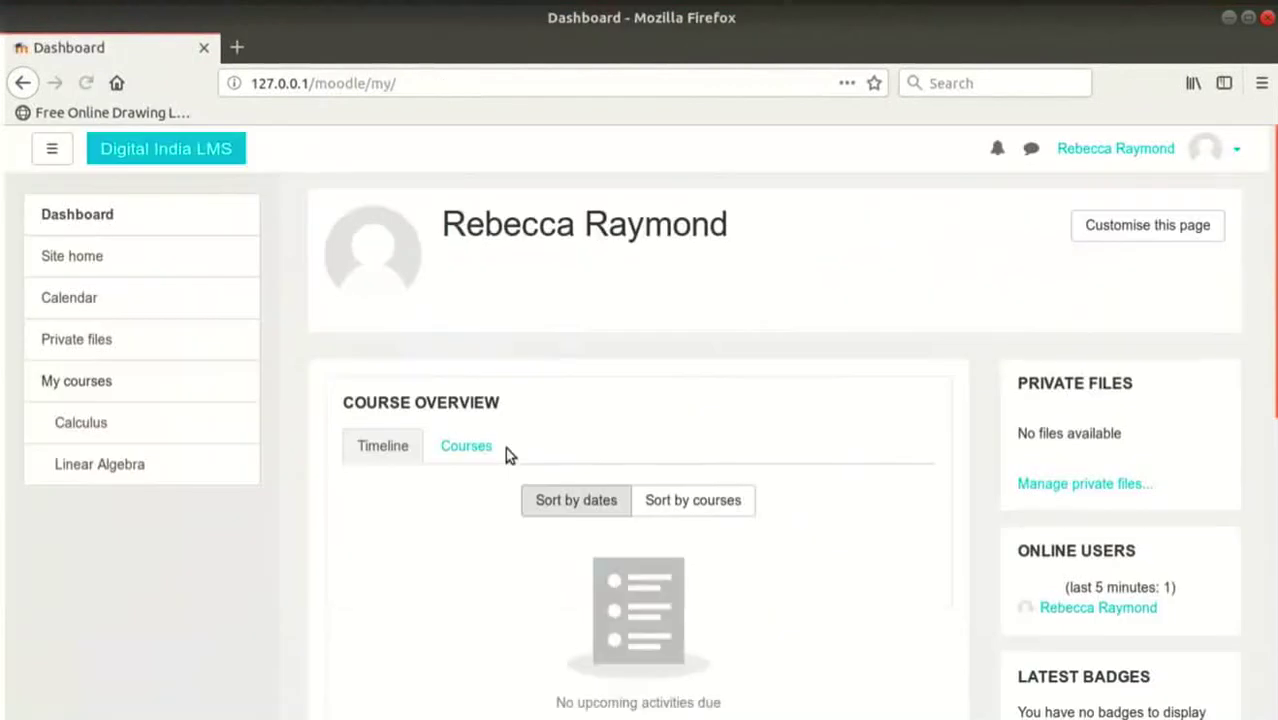
click(102, 426)
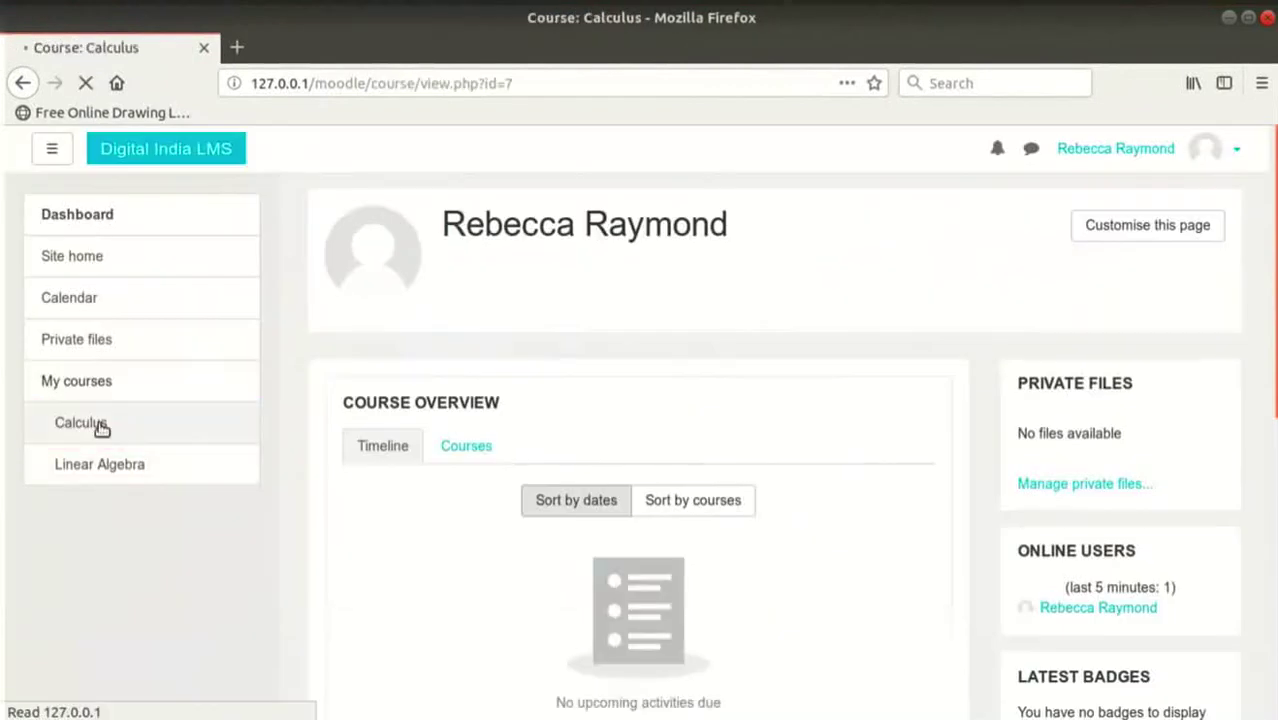
Step: Turn on editing for the Calculus course
scroll(744, 593, down, 3)
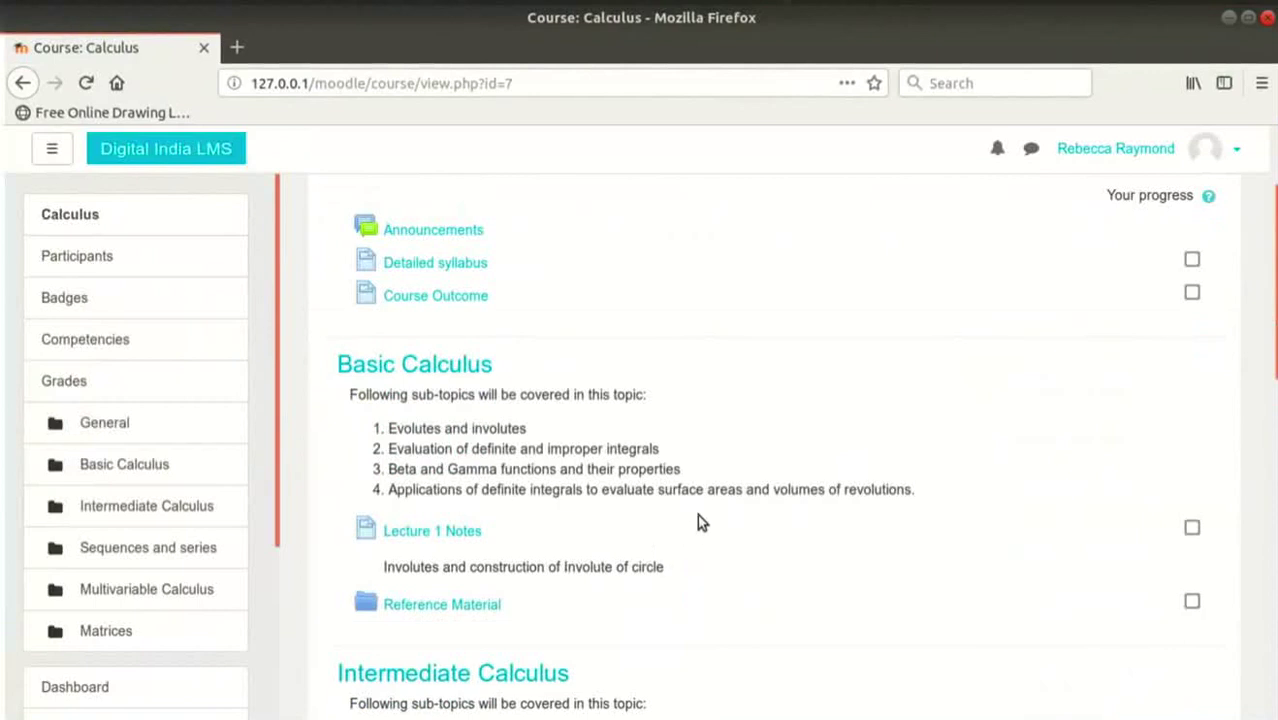
scroll(699, 512, up, 3)
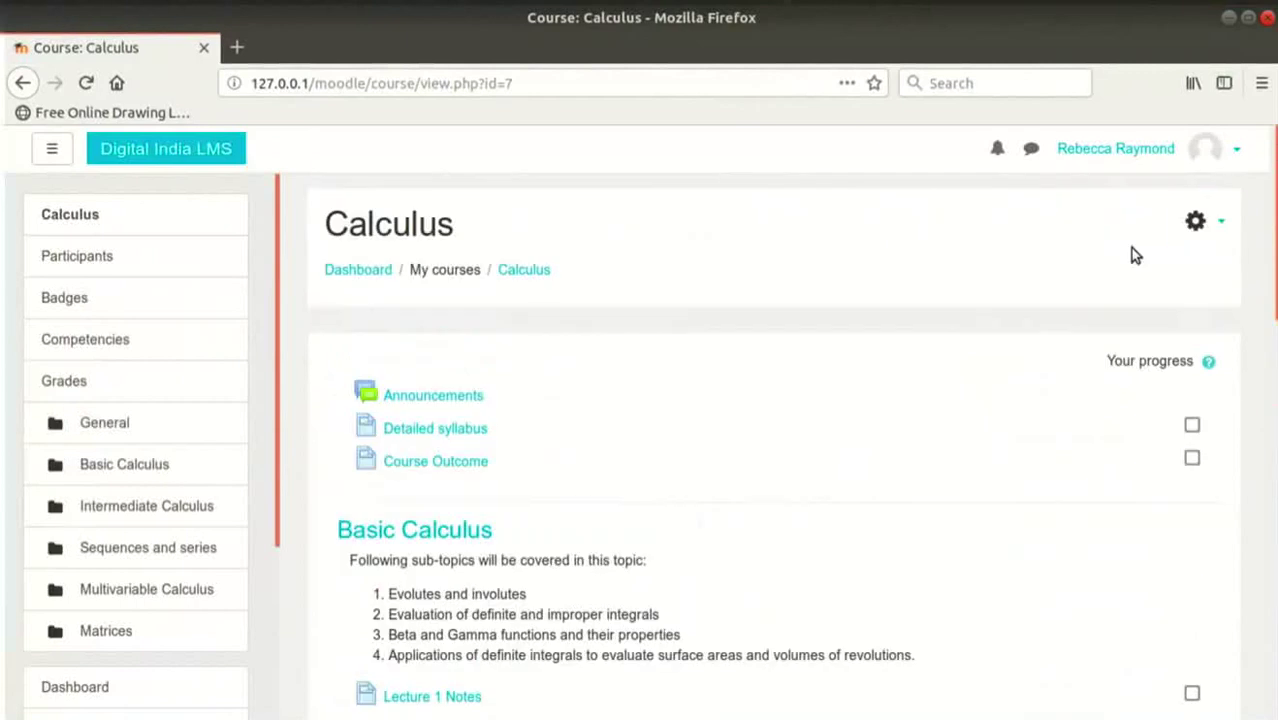
click(1196, 220)
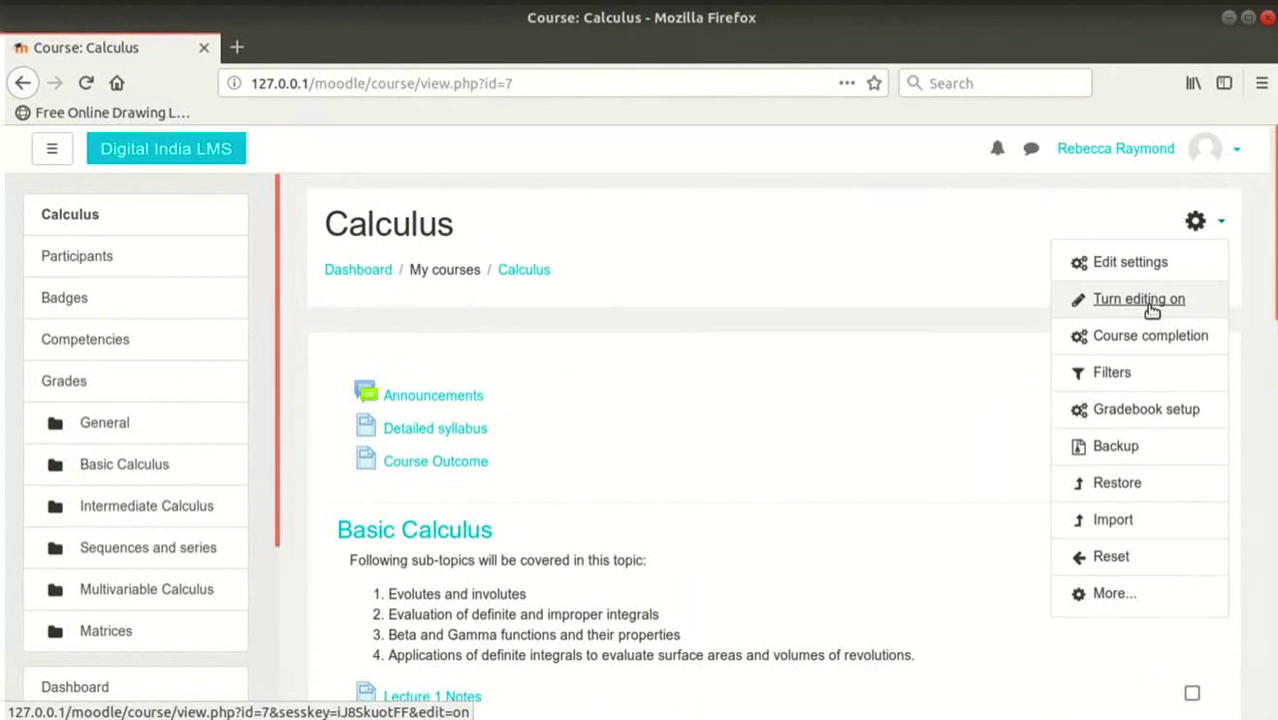
click(1150, 303)
Step: Add a new URL resource to the Basic Calculus section
scroll(1110, 400, down, 1)
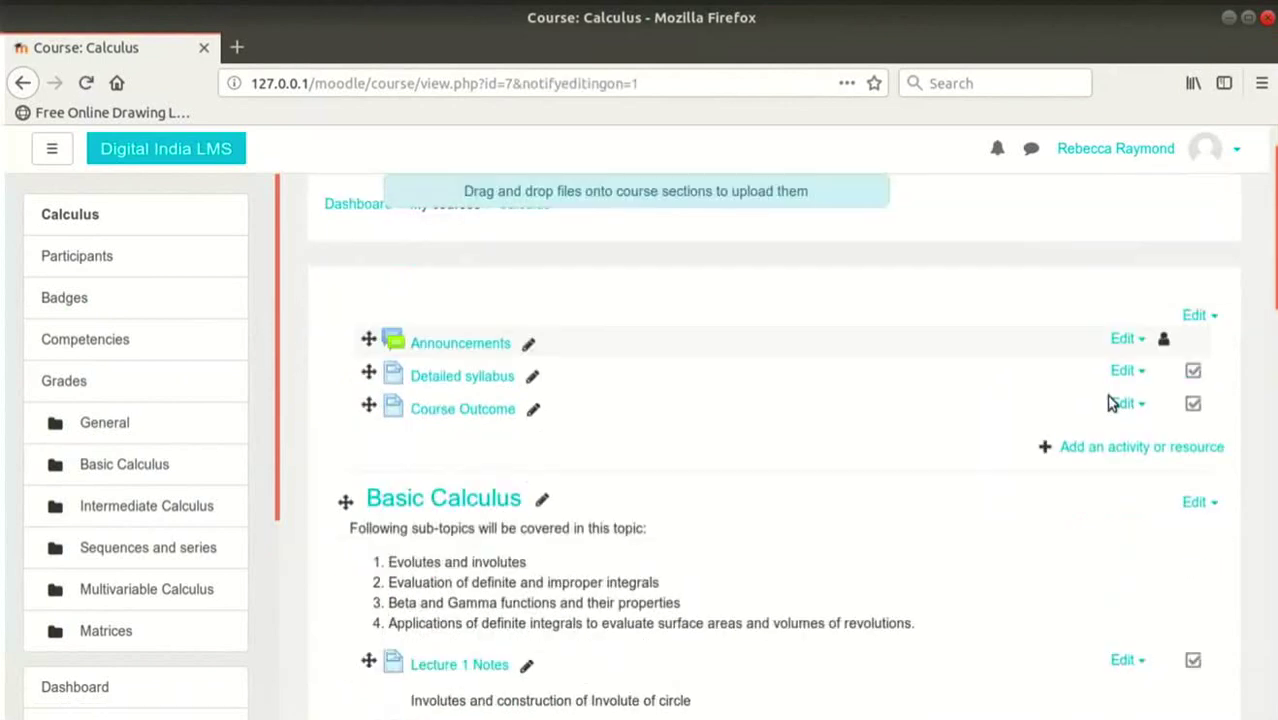
scroll(1110, 402, down, 3)
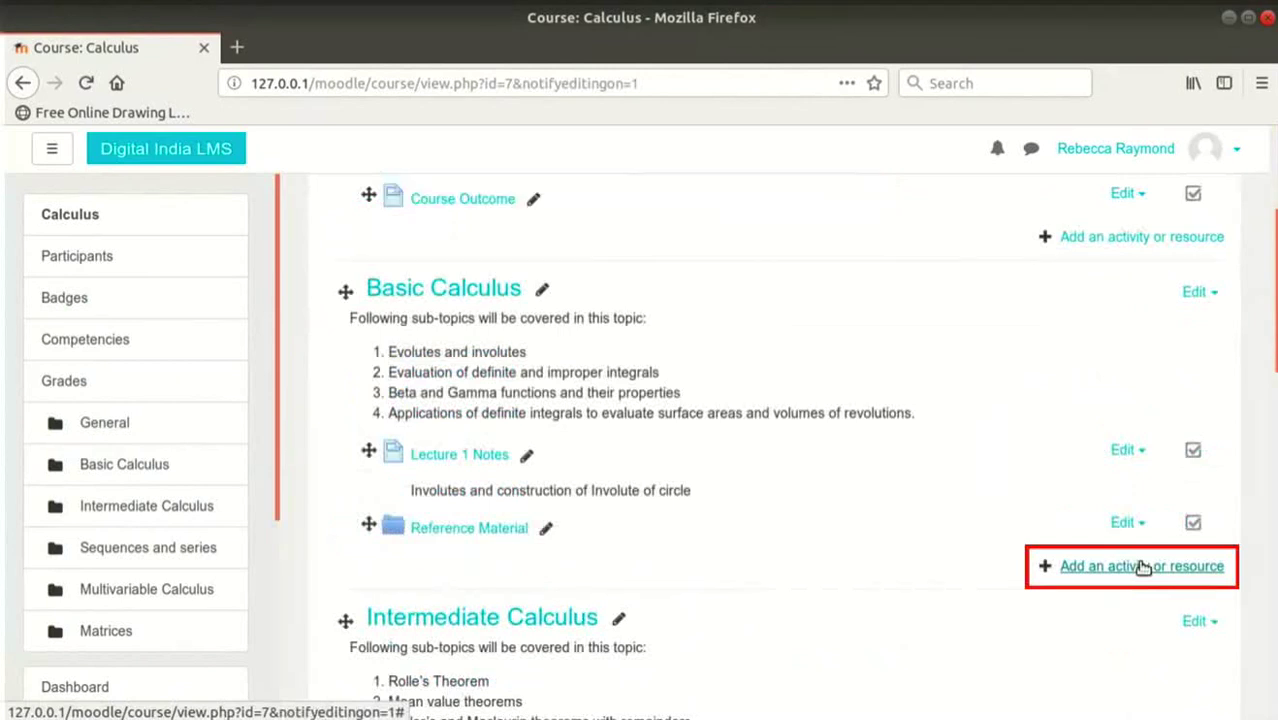
click(1143, 567)
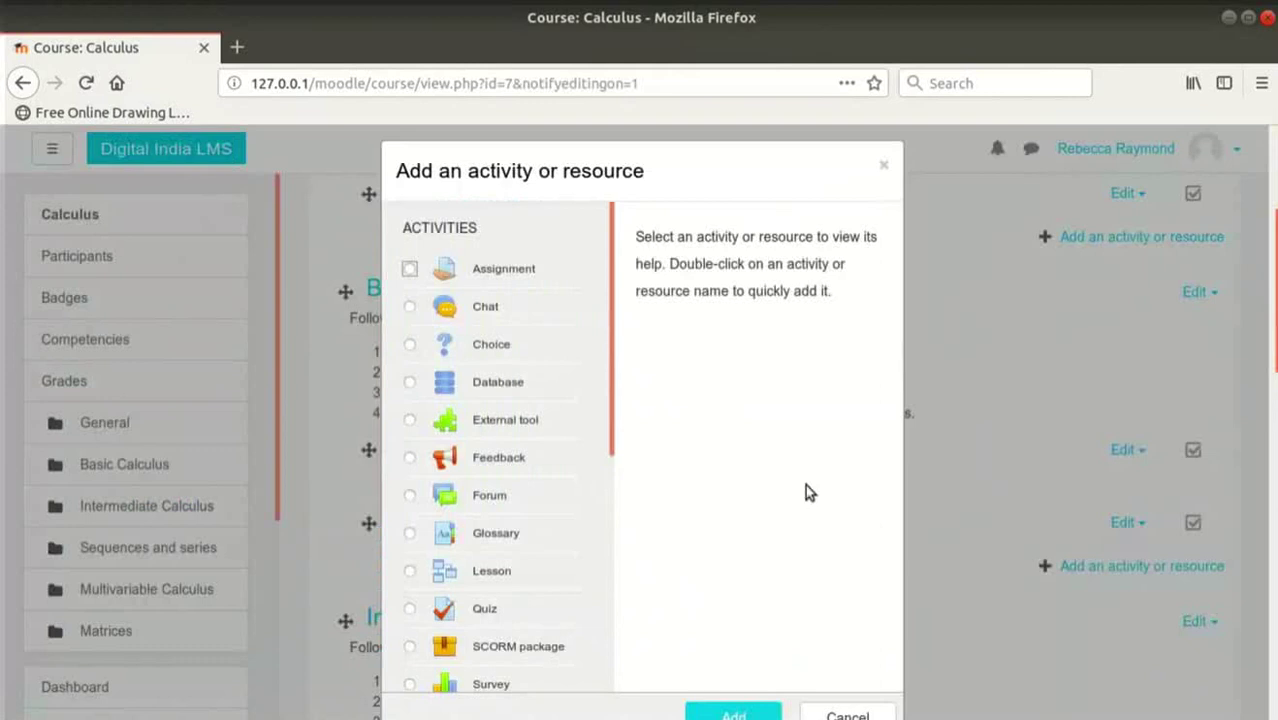
scroll(805, 484, down, 2)
scroll(568, 415, down, 5)
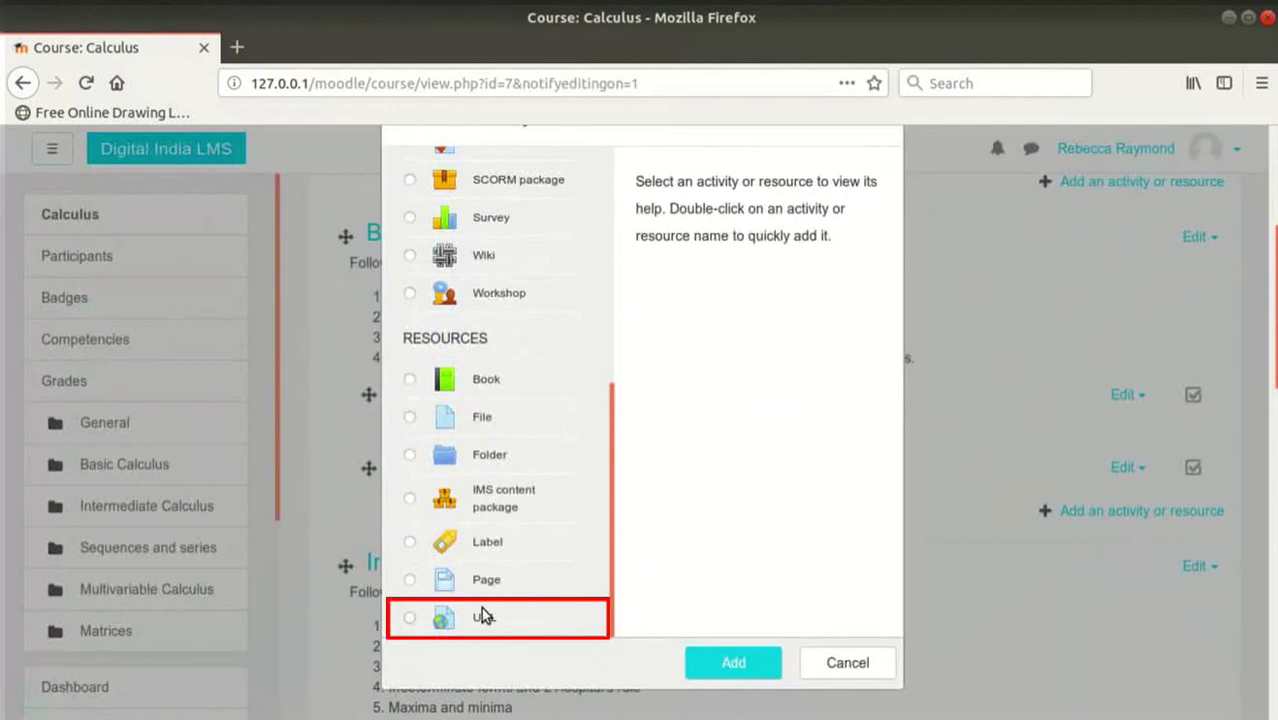
click(482, 618)
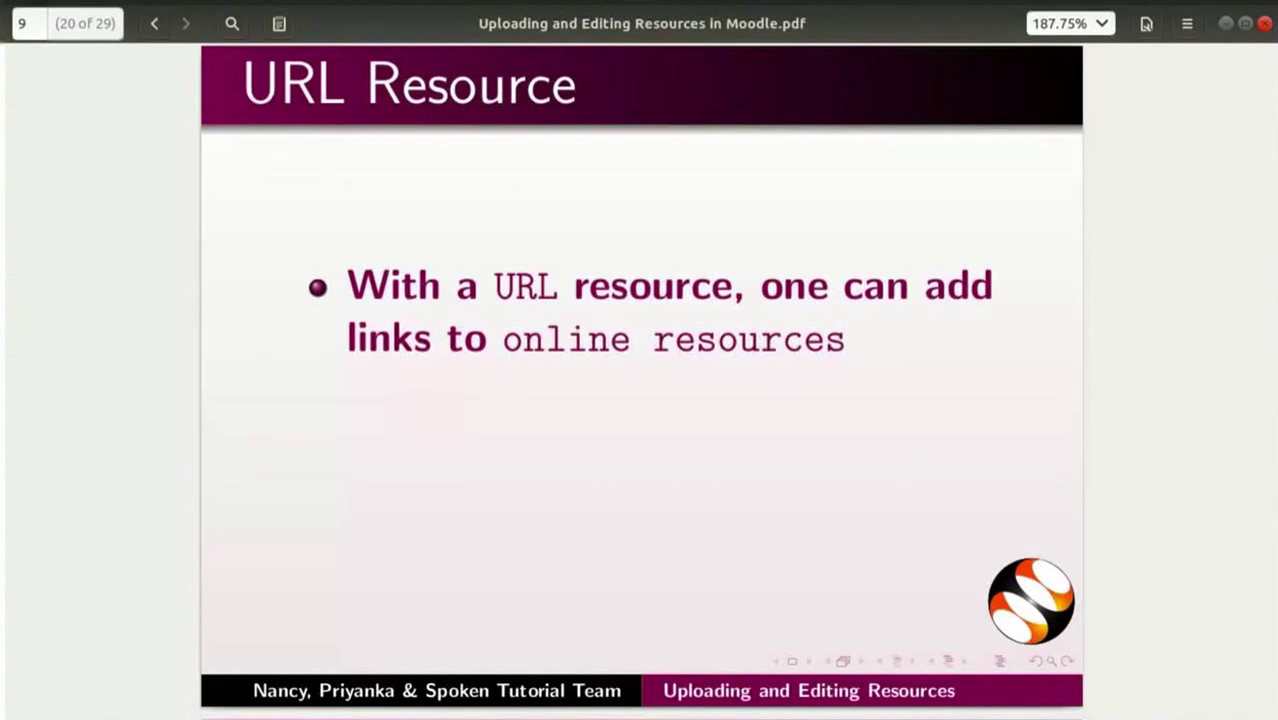
key(Page_Down)
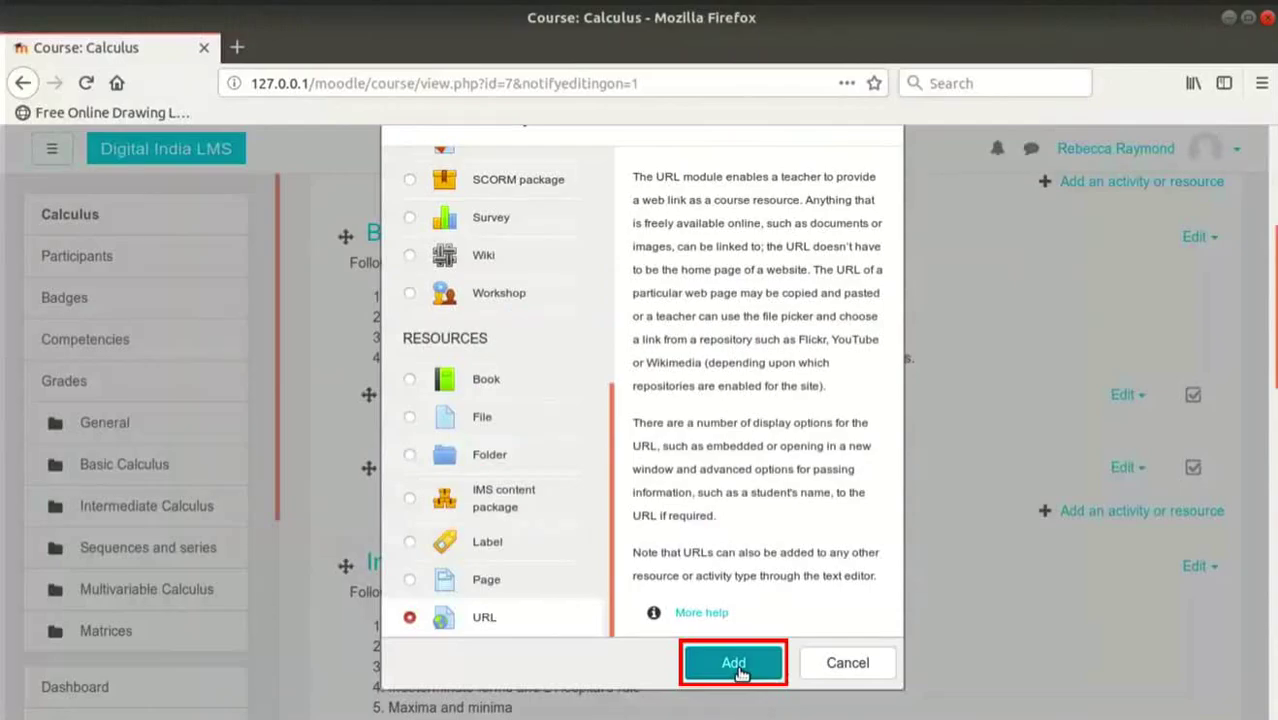
click(736, 665)
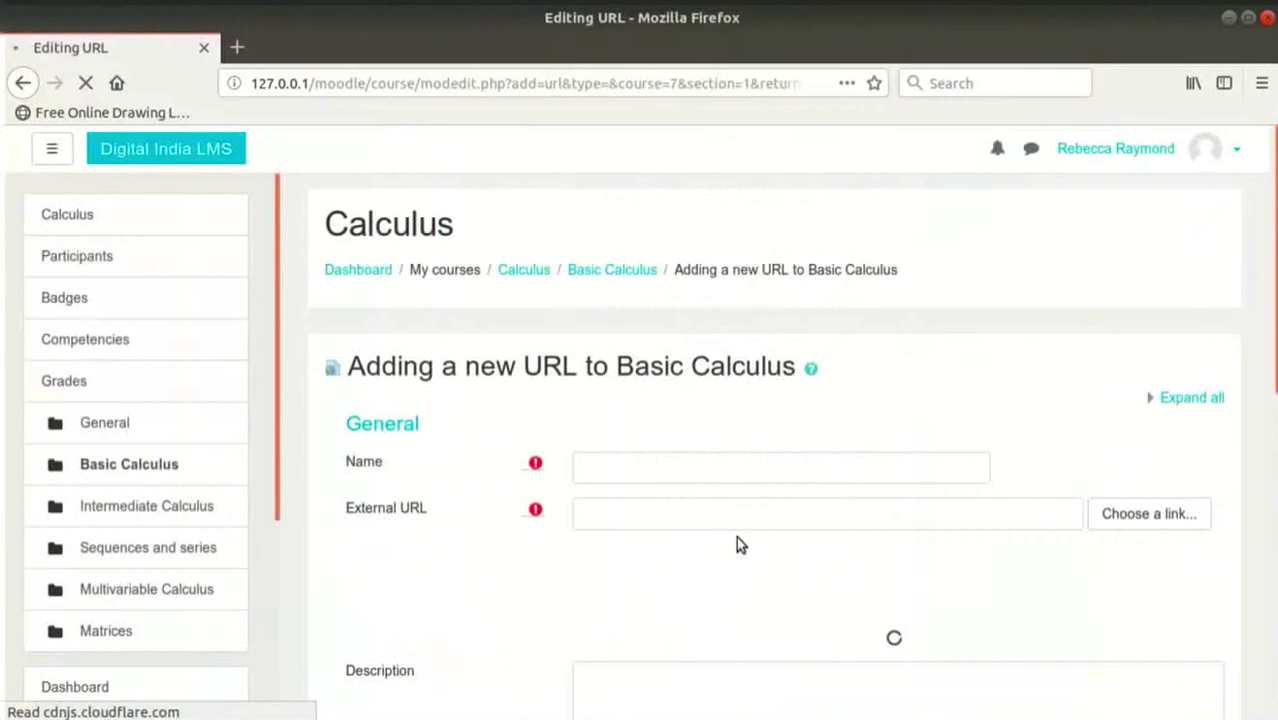
click(680, 459)
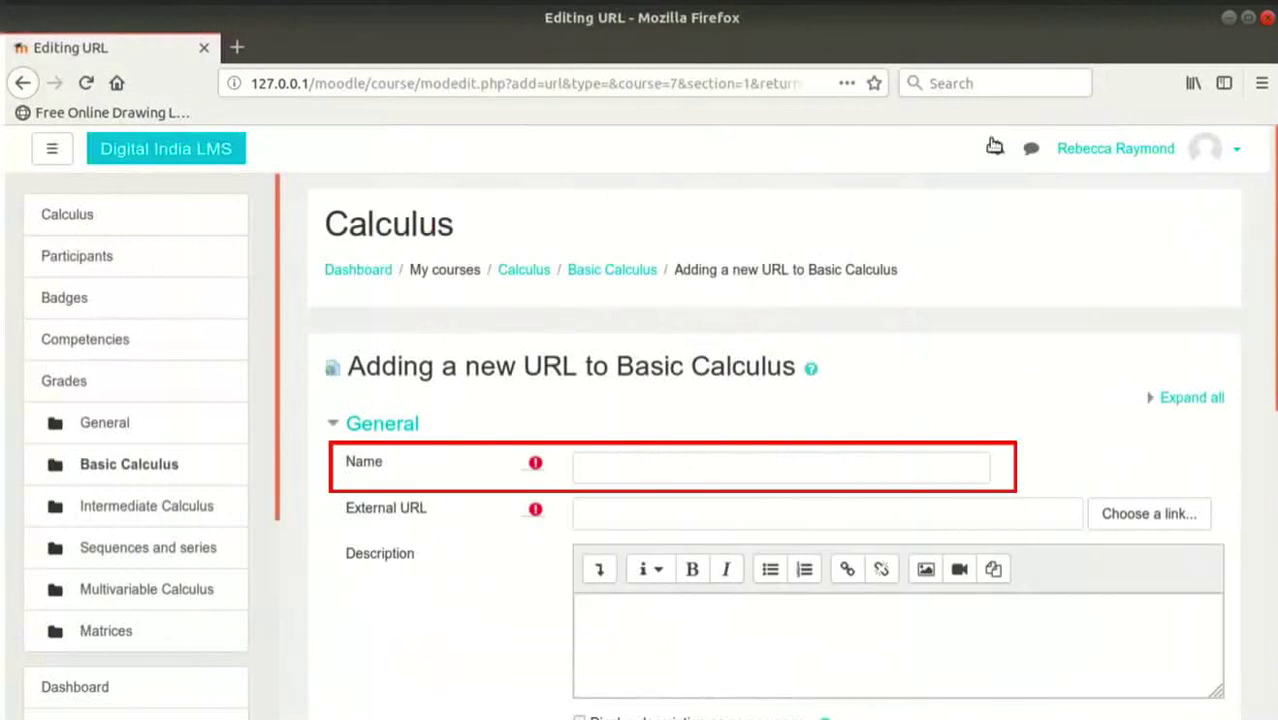
text(Evolutes of basic curves)
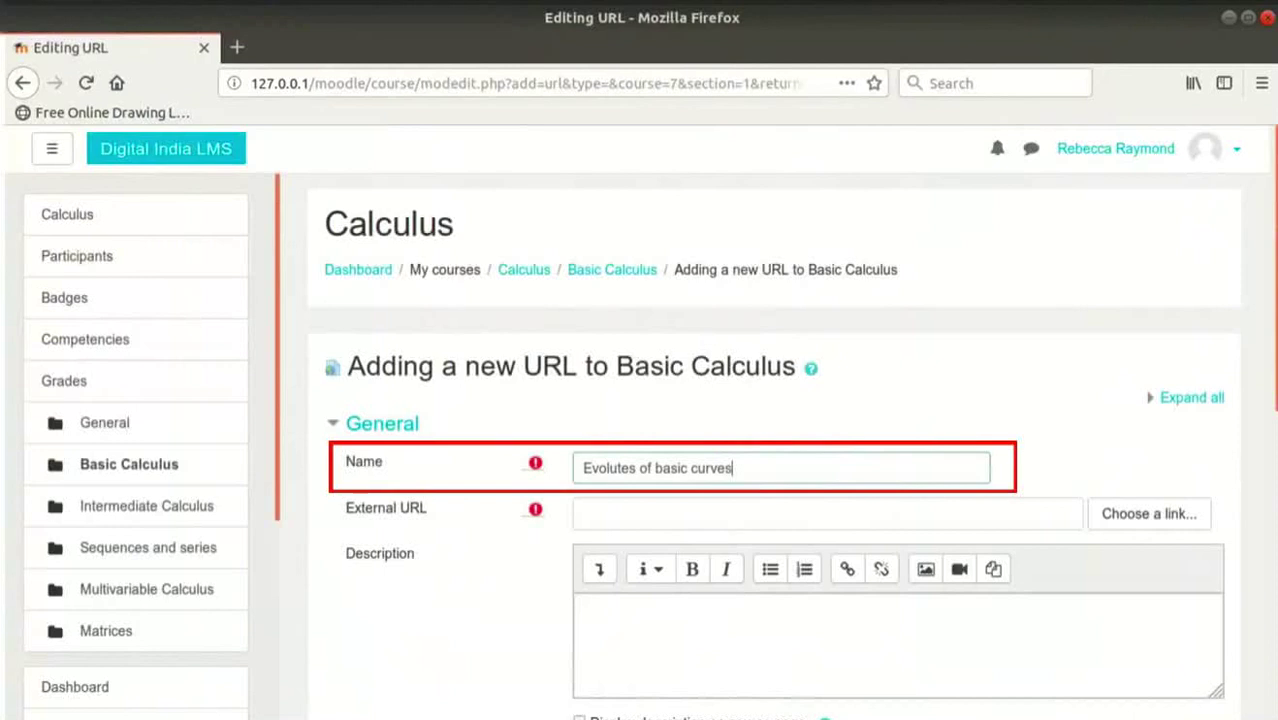
click(760, 515)
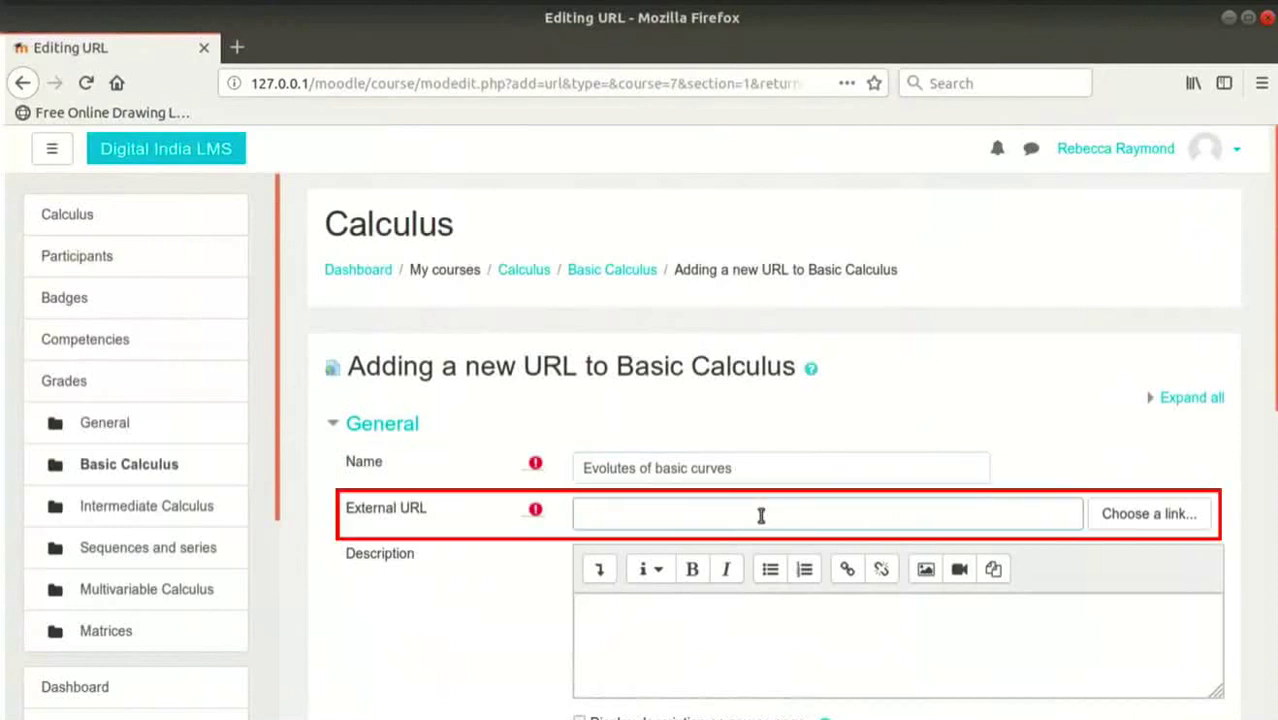
text(https://www.youtube.com/watch?v=-6DBgXFrBdo)
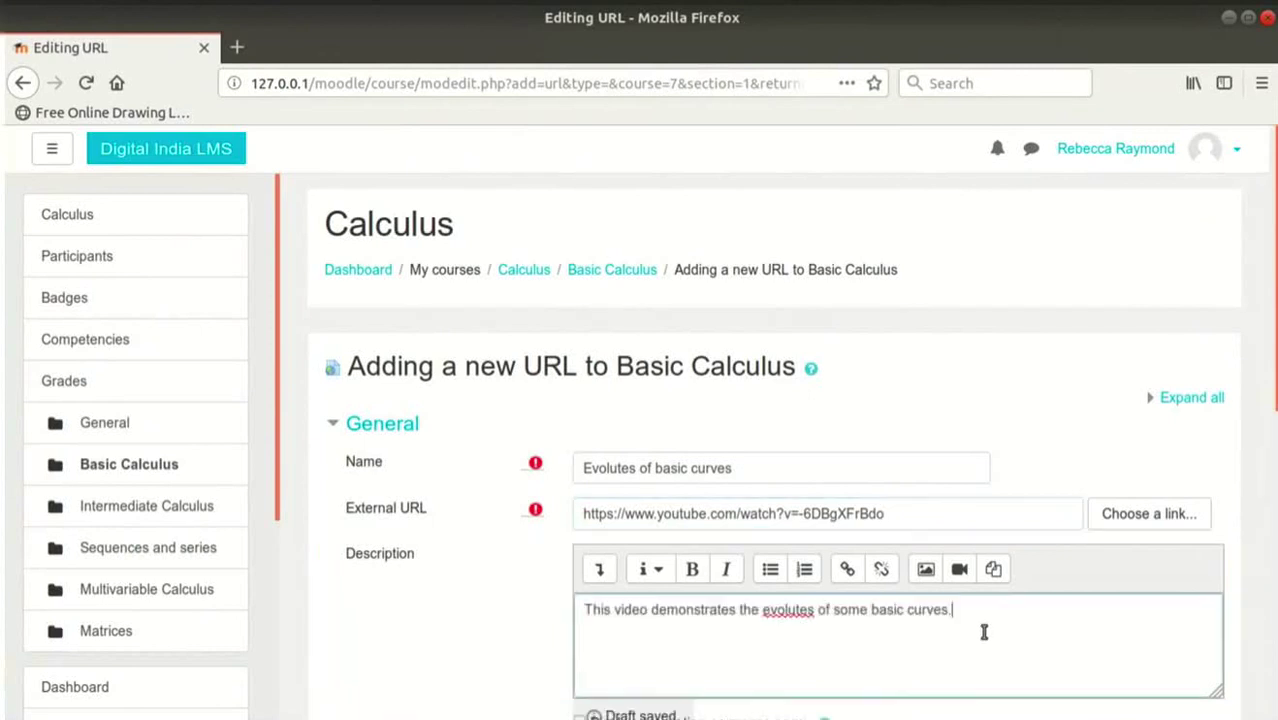
Step: Enable displaying the URL resource's description on the course page
scroll(580, 500, down, 3)
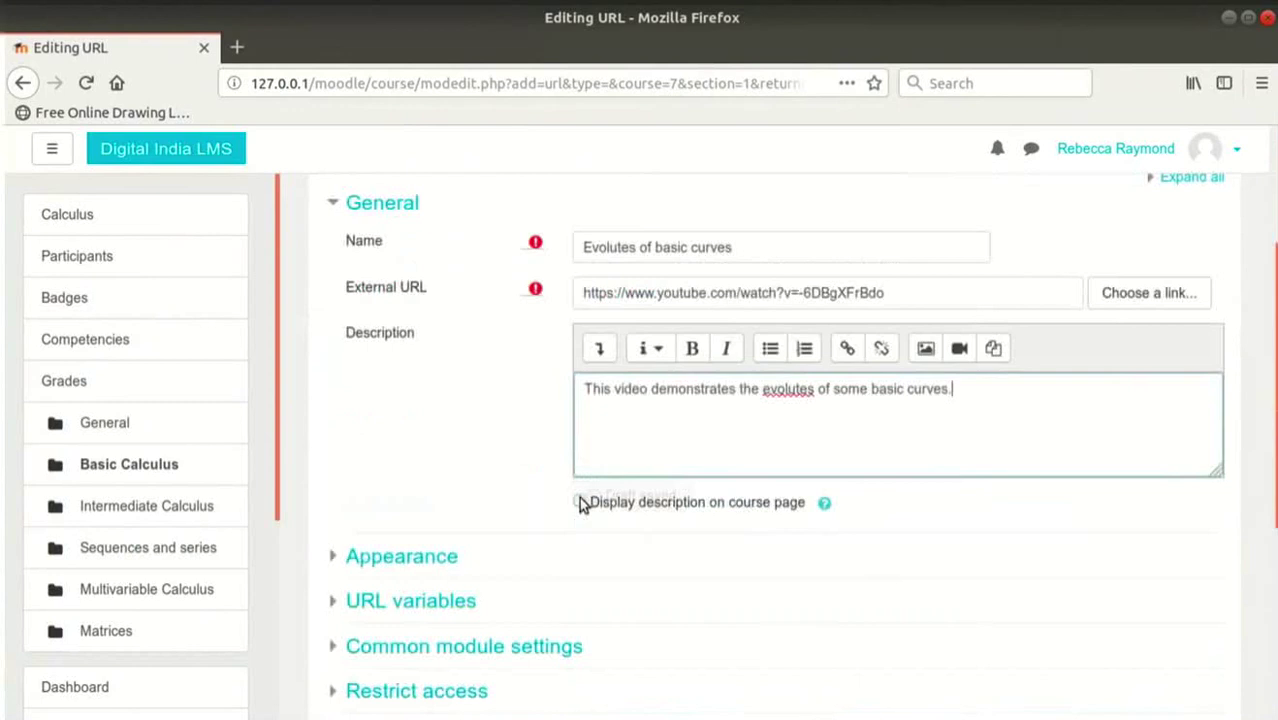
click(580, 502)
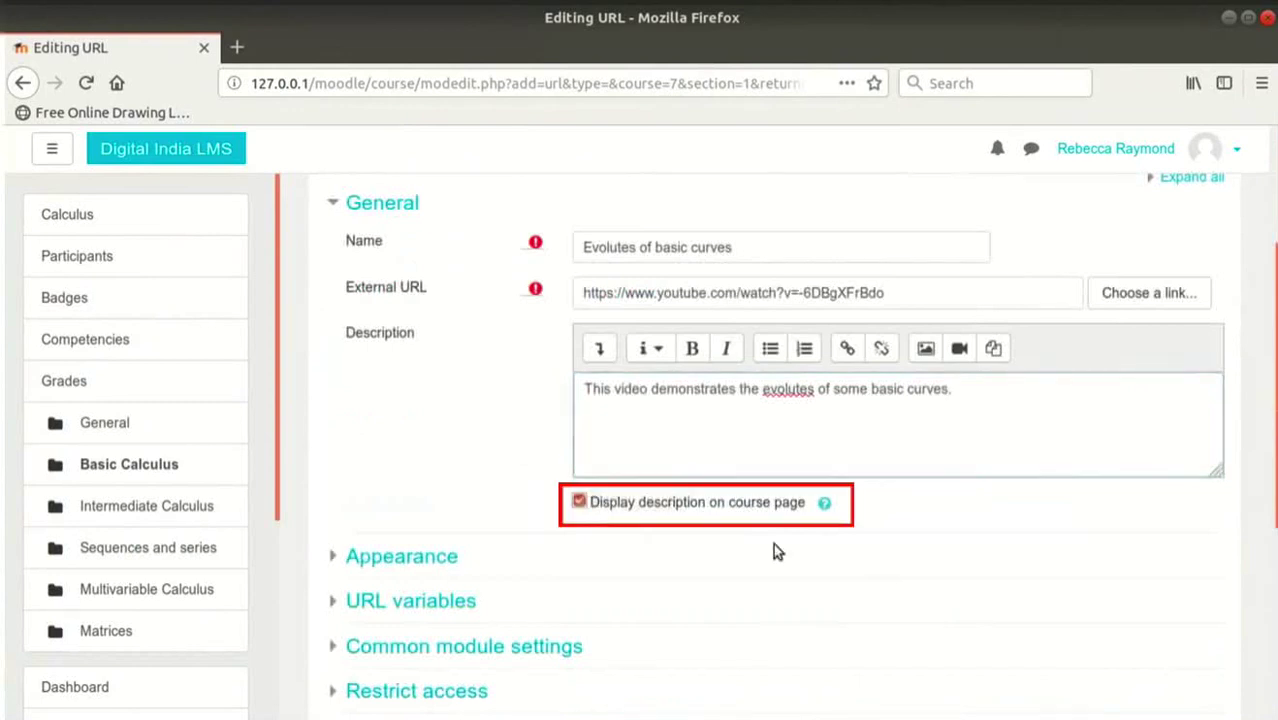
Step: In the Appearance settings, try the In pop-up display option and set the URL resource's display to Embed
scroll(770, 528, down, 1)
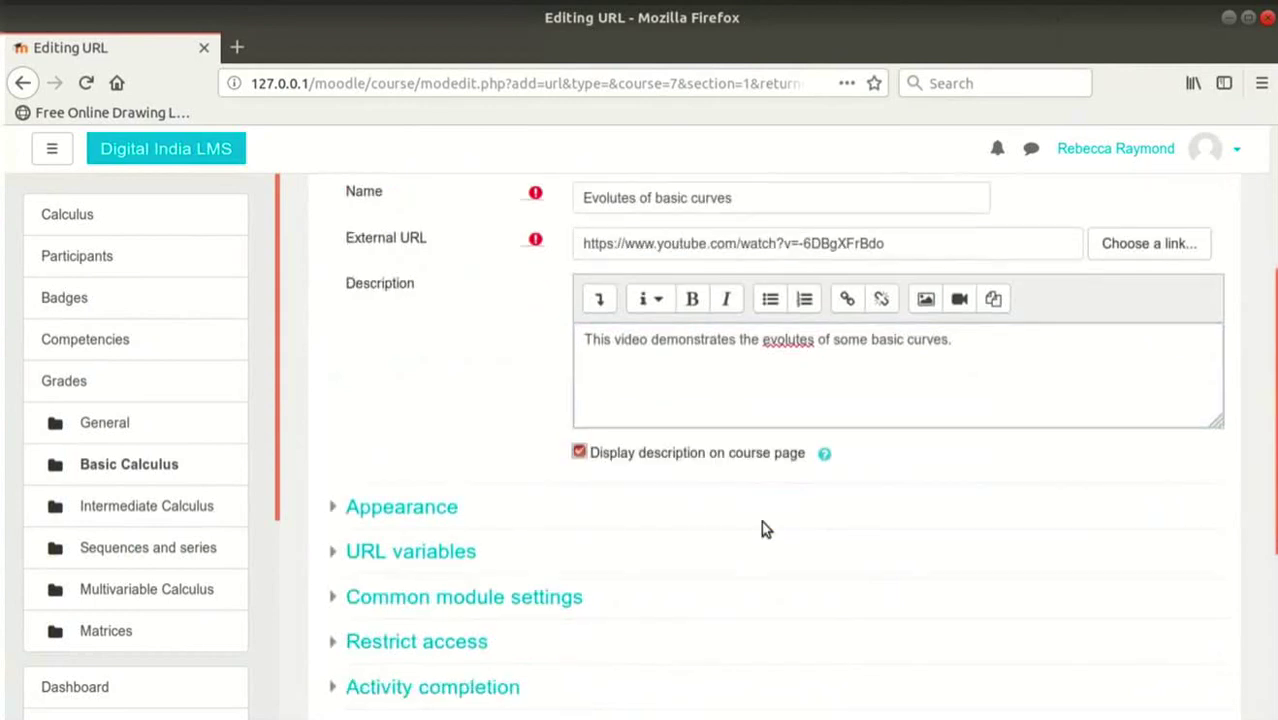
click(382, 507)
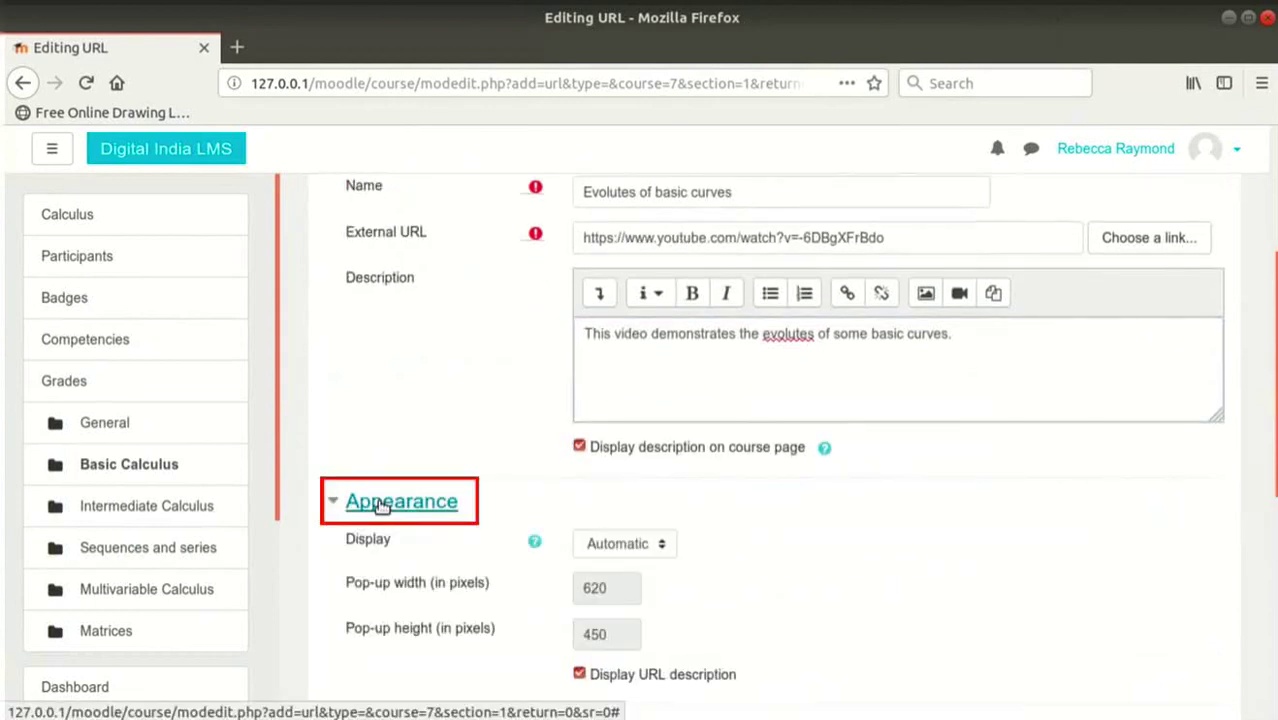
scroll(593, 495, down, 1)
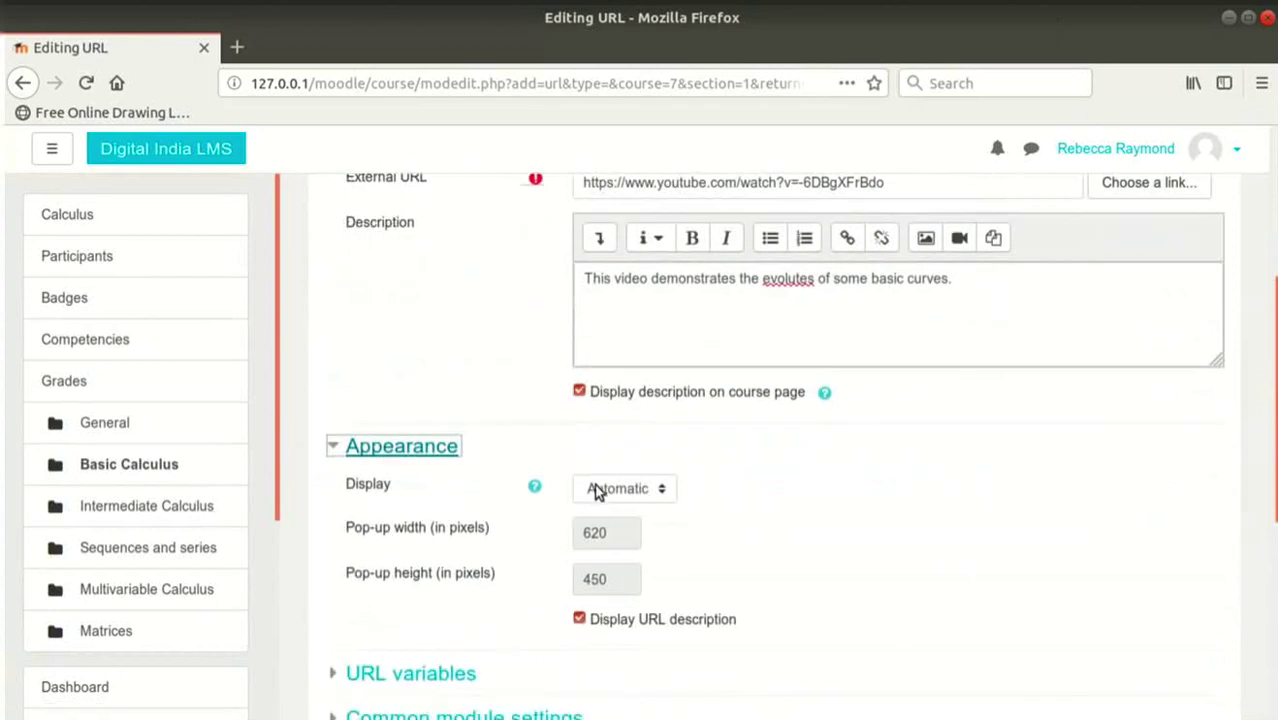
click(652, 492)
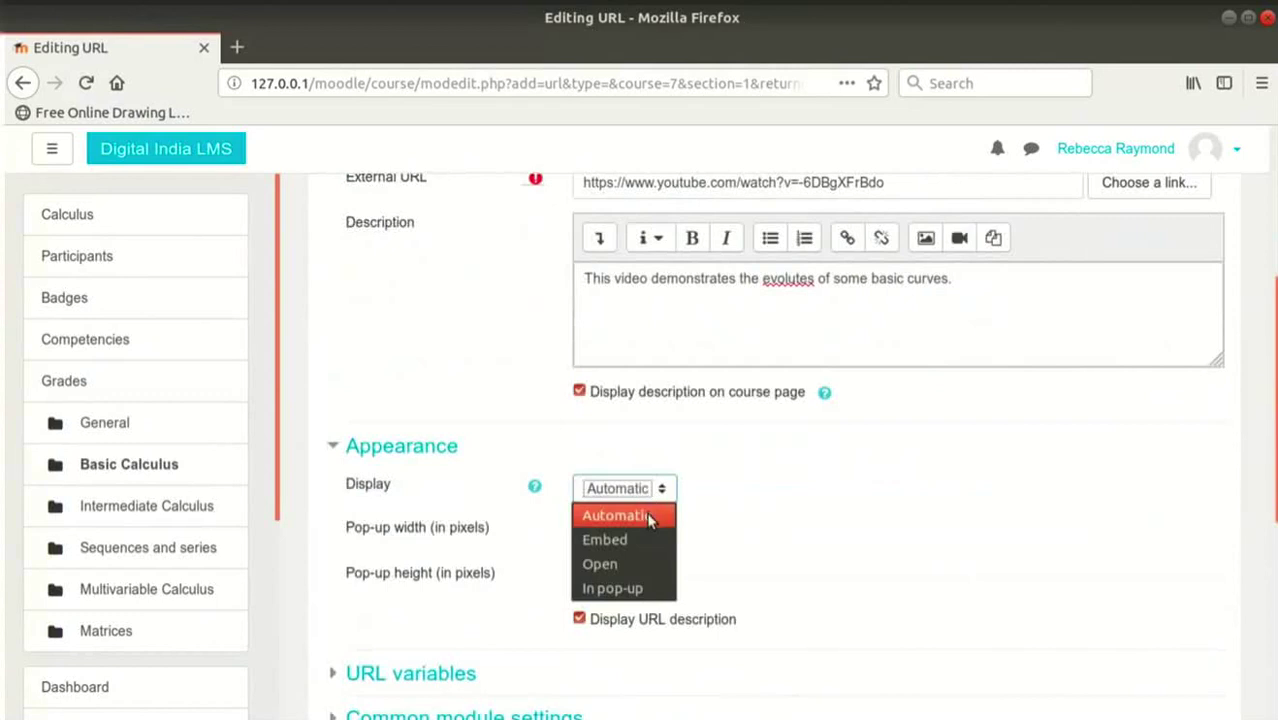
click(643, 591)
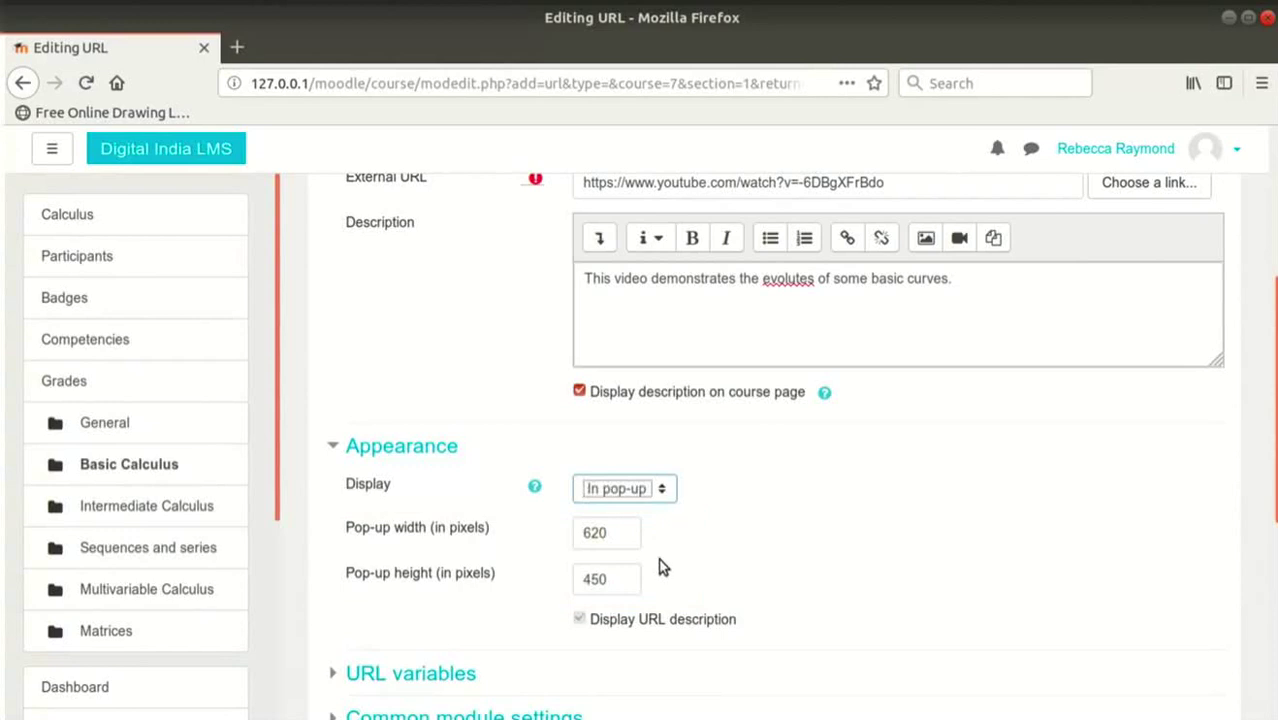
click(654, 489)
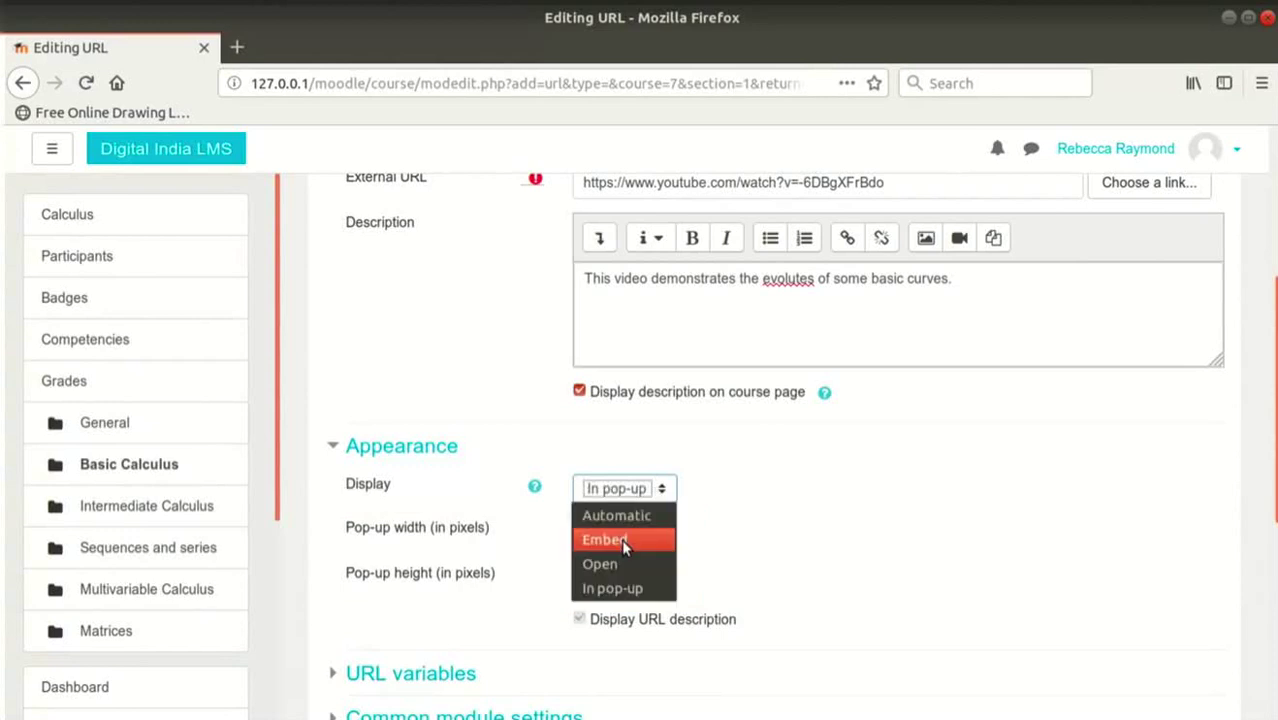
click(621, 539)
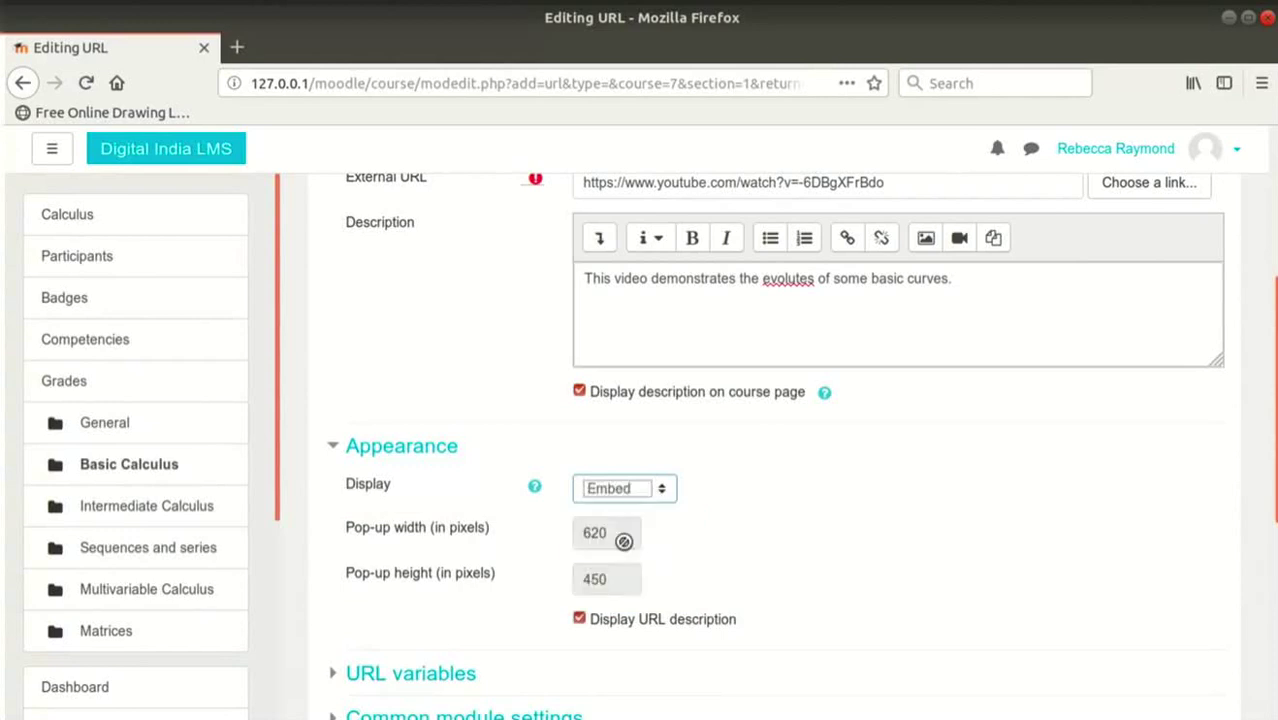
Step: Set completion tracking to "Show activity as complete when conditions are met", require students to view the activity, and save and return to the course
scroll(699, 529, down, 5)
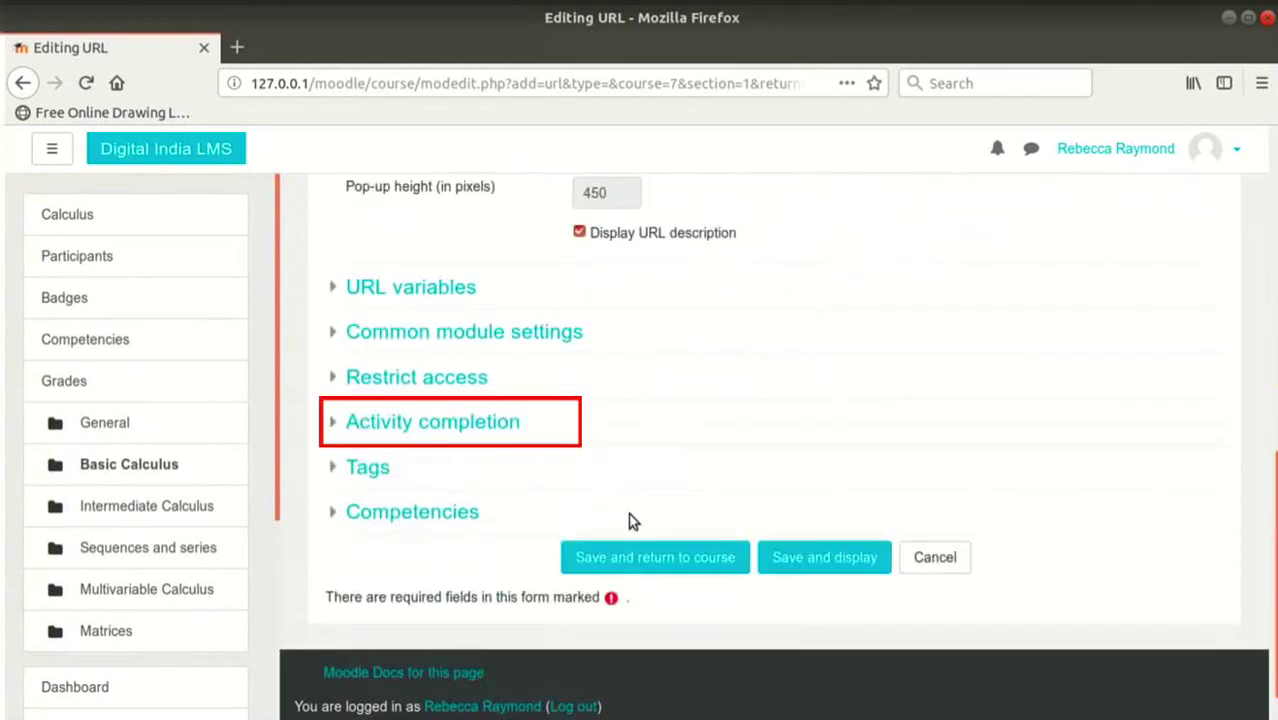
click(352, 432)
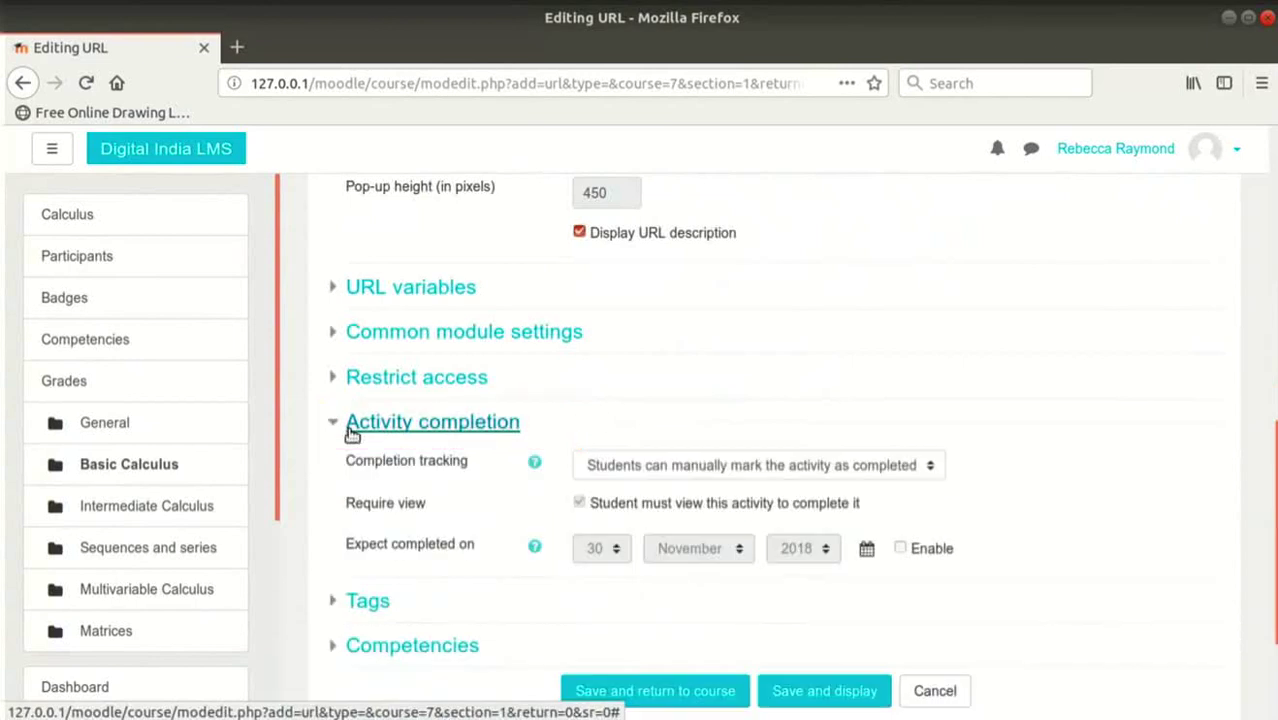
scroll(609, 416, down, 2)
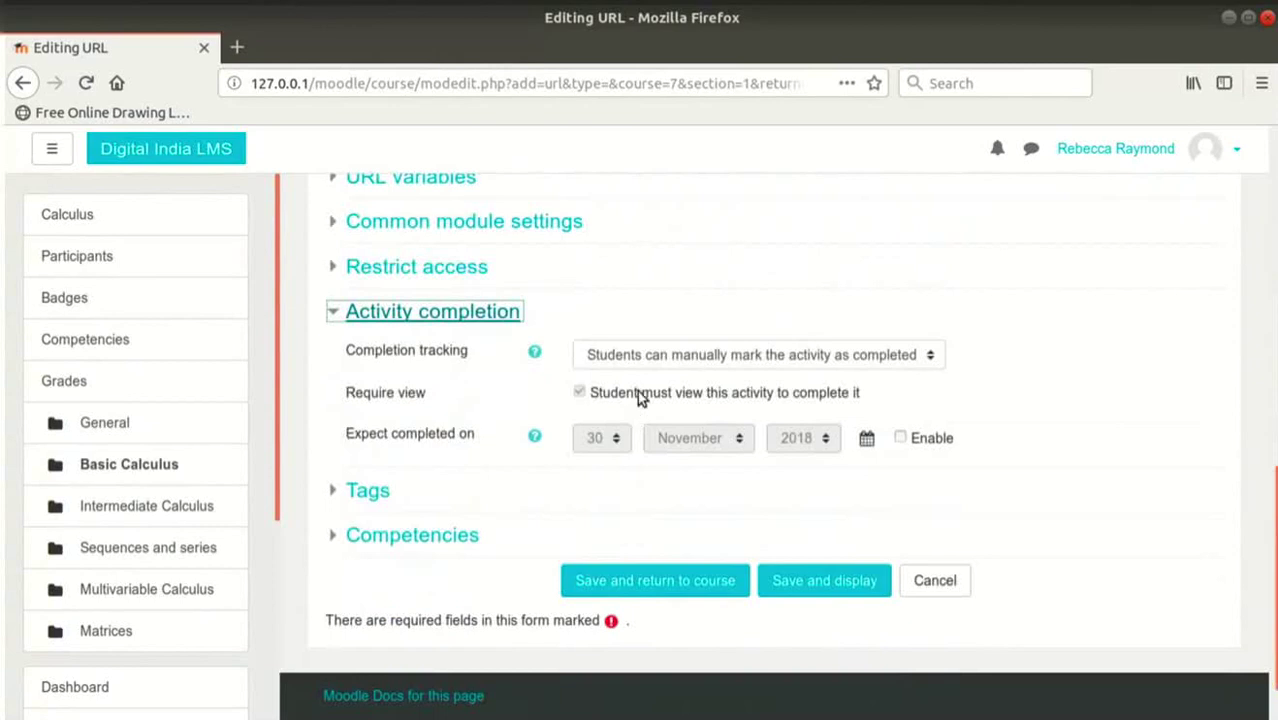
click(686, 362)
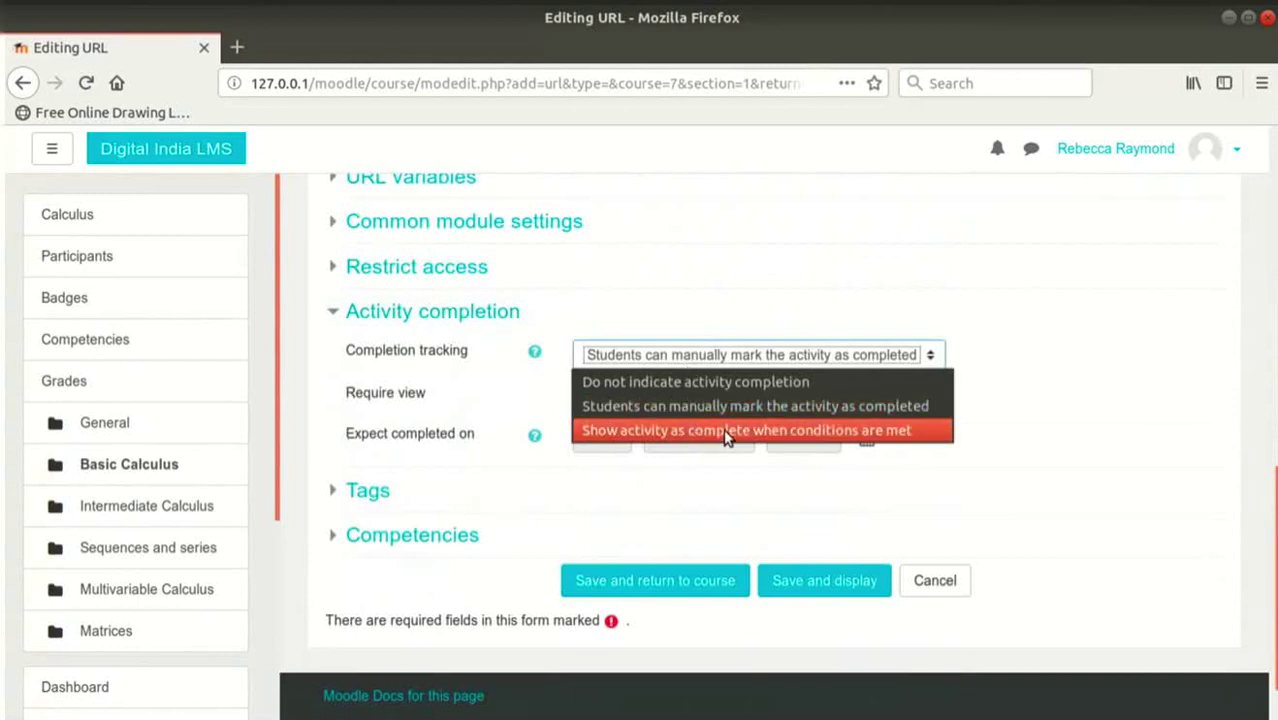
click(857, 429)
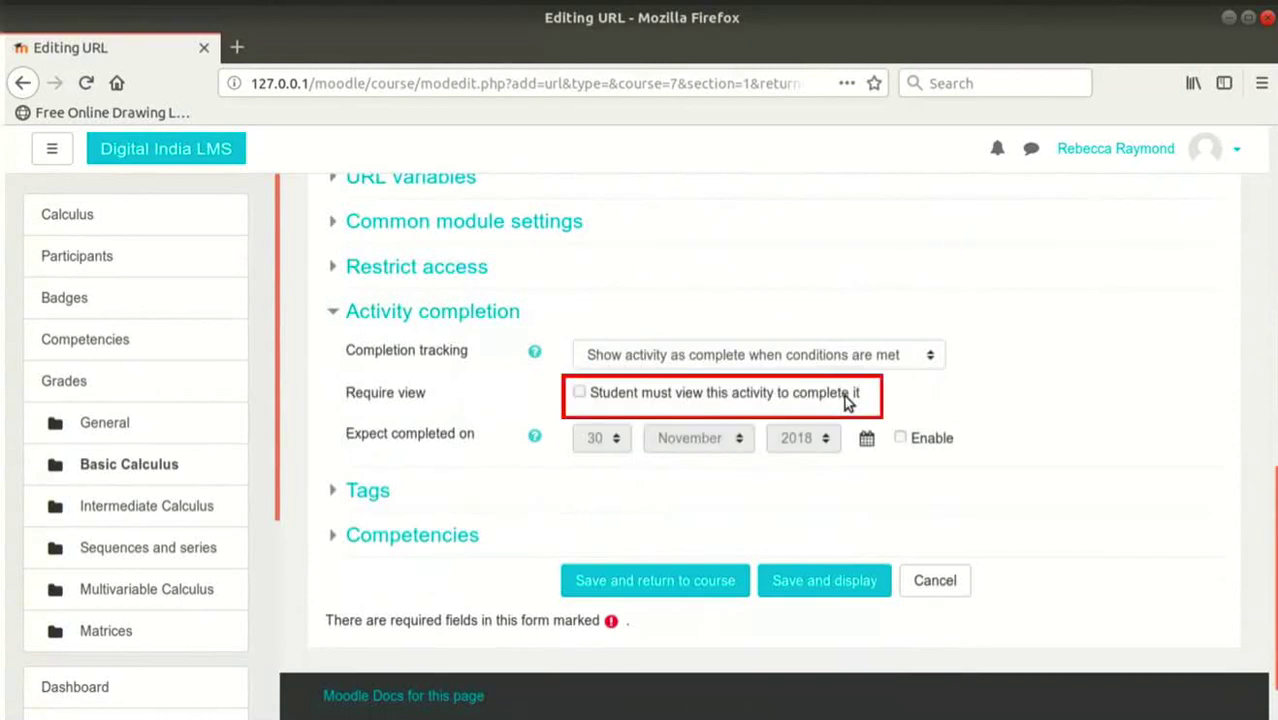
click(844, 395)
scroll(845, 398, down, 2)
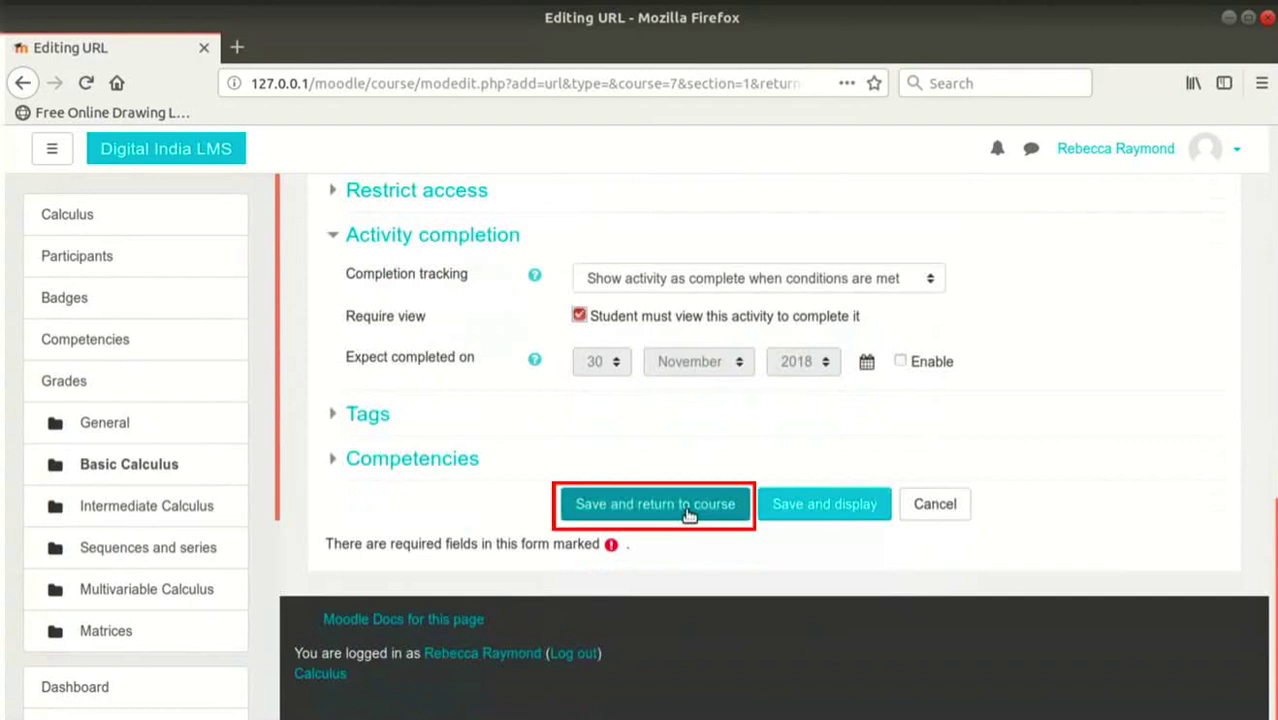
click(688, 507)
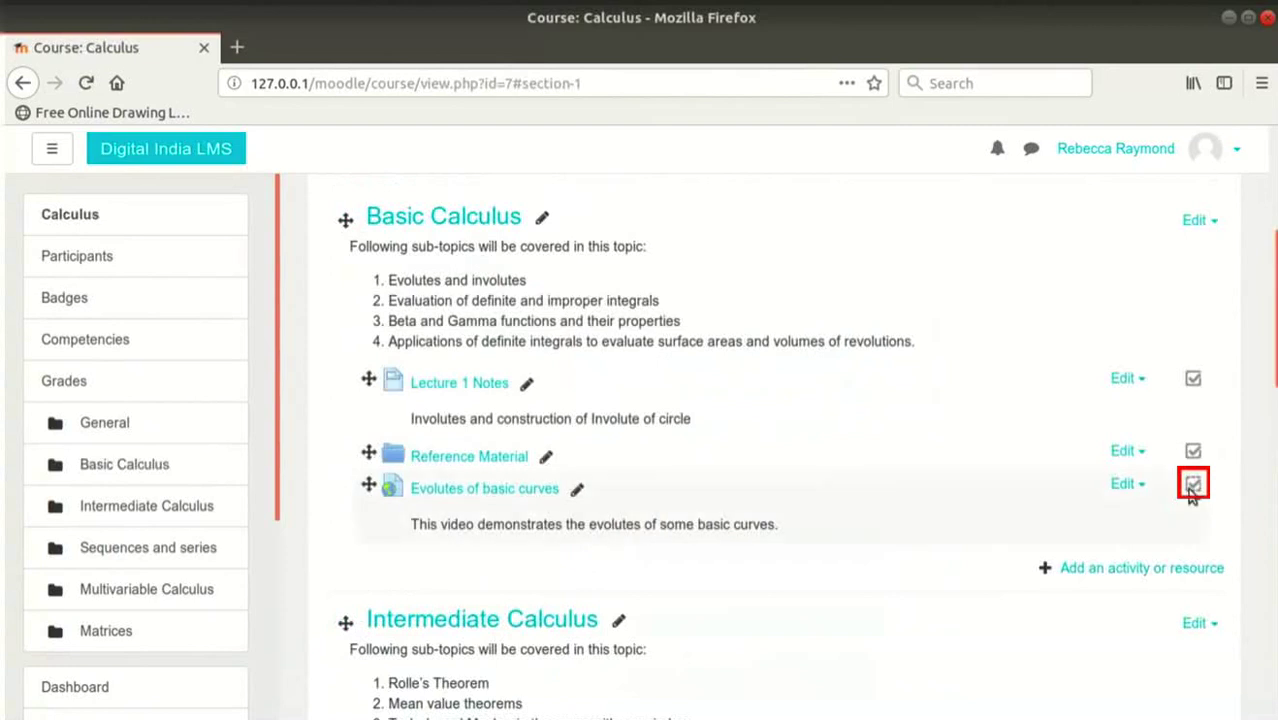
mouse_move(1192, 492)
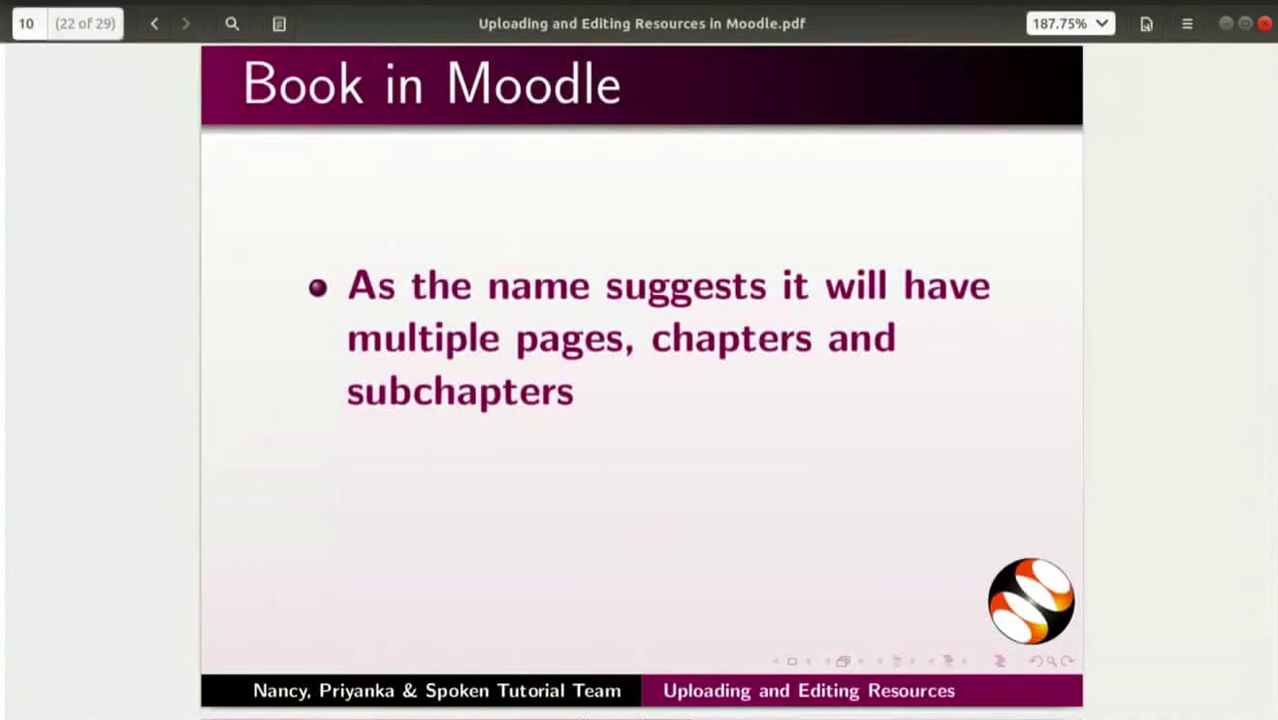
key(Page_Down)
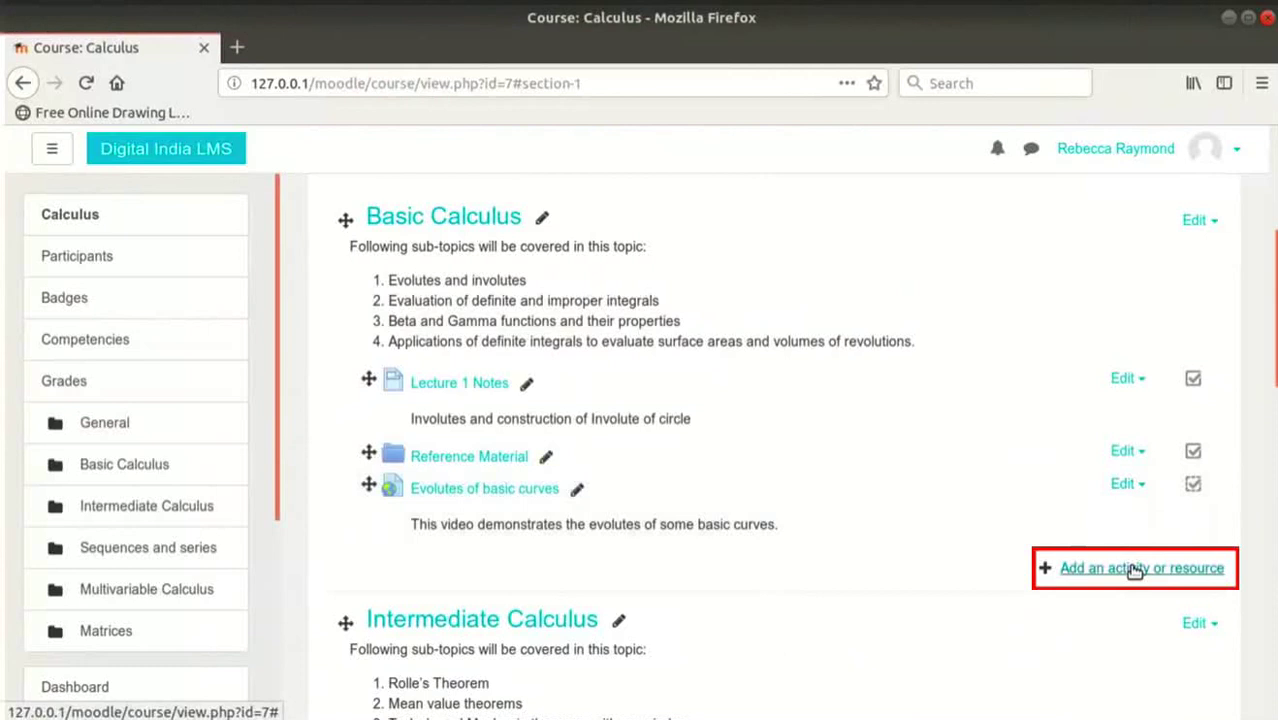
Step: Add a new Book resource to the Basic Calculus section
click(1135, 568)
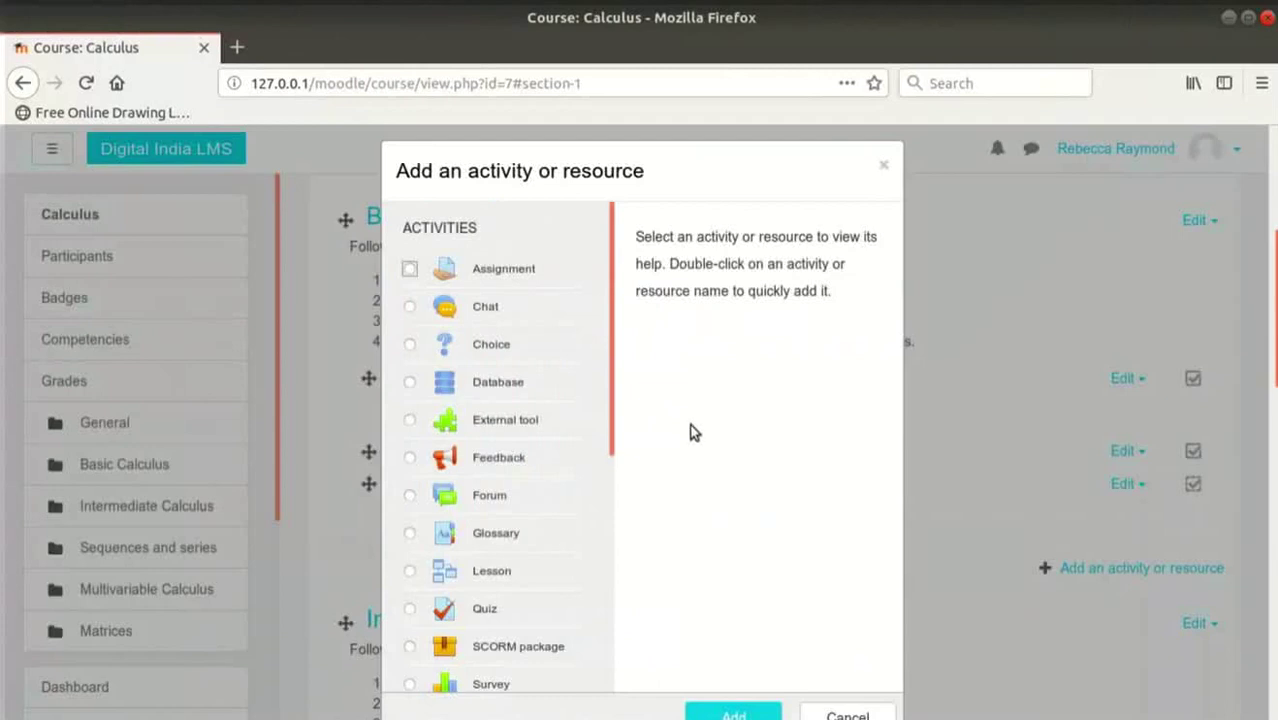
scroll(516, 439, down, 3)
scroll(516, 439, down, 3)
click(491, 446)
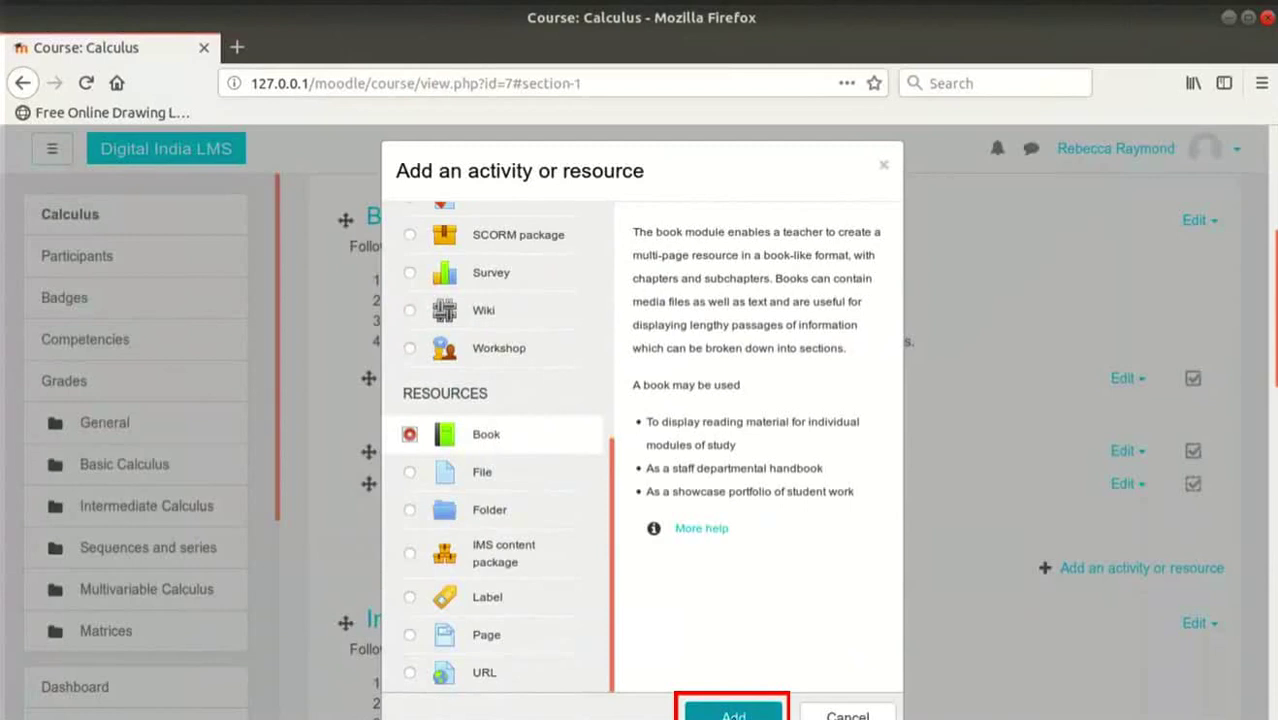
click(733, 712)
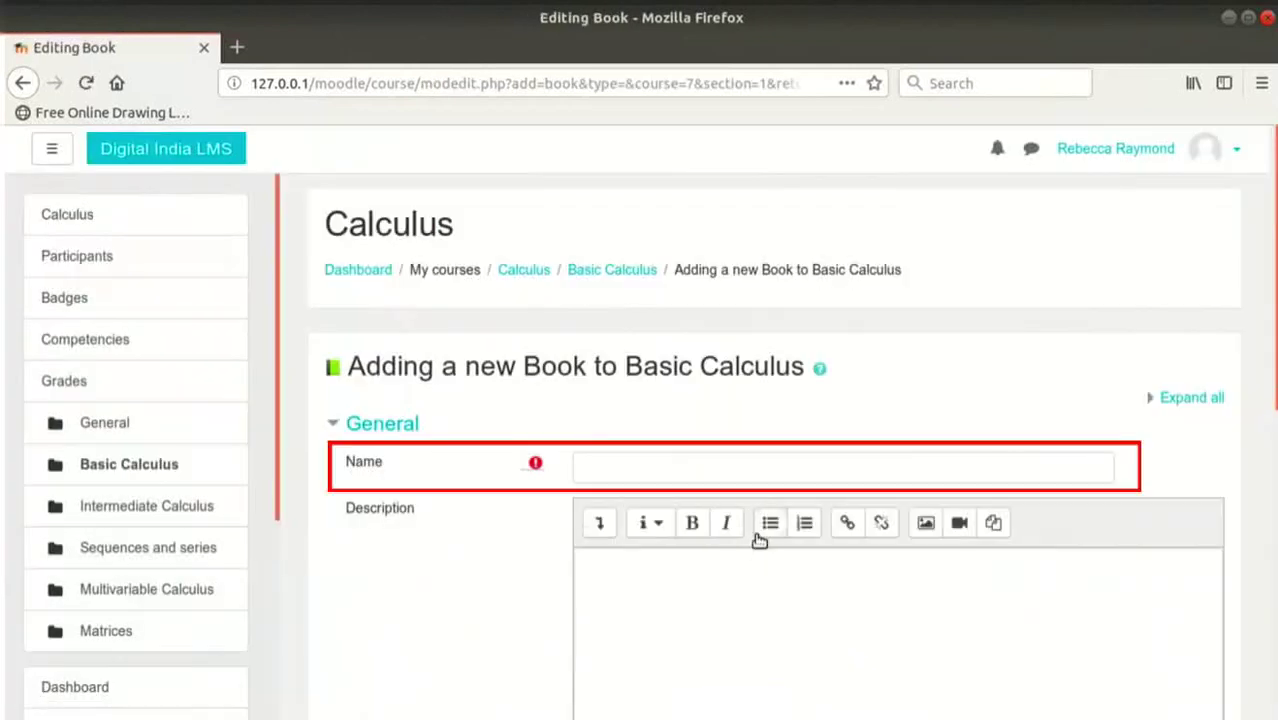
Step: Name the book "Iterating evolutes and involutes" and enter the description "Introduction to Classical evolutes and involutes"
click(753, 468)
text(Iterating evolutes and involutes)
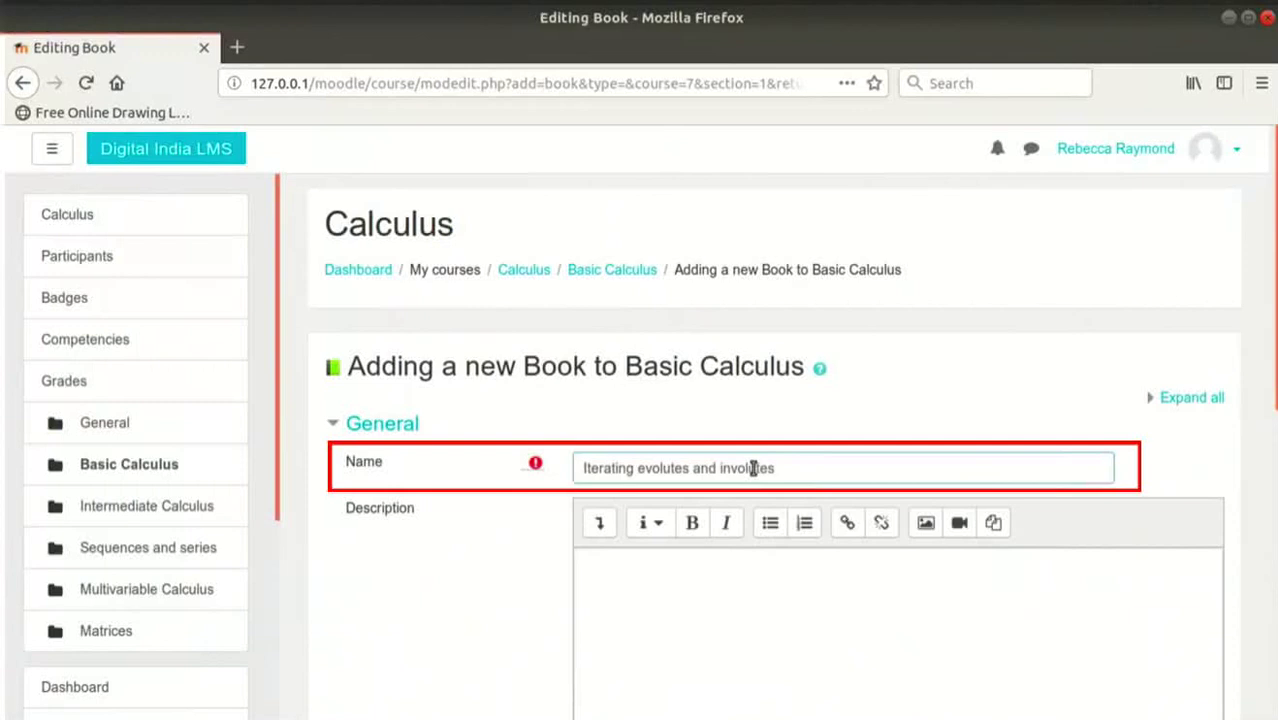
click(796, 608)
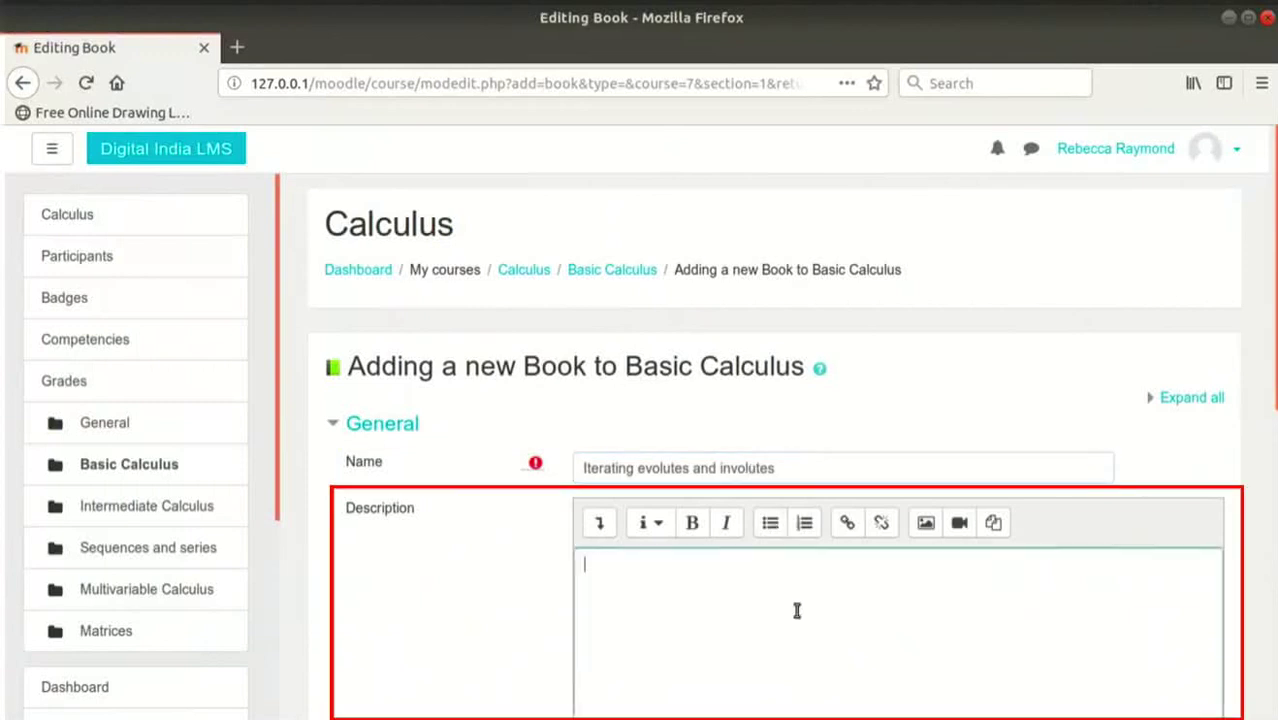
text(Introduction to Classical evolutes and involutes)
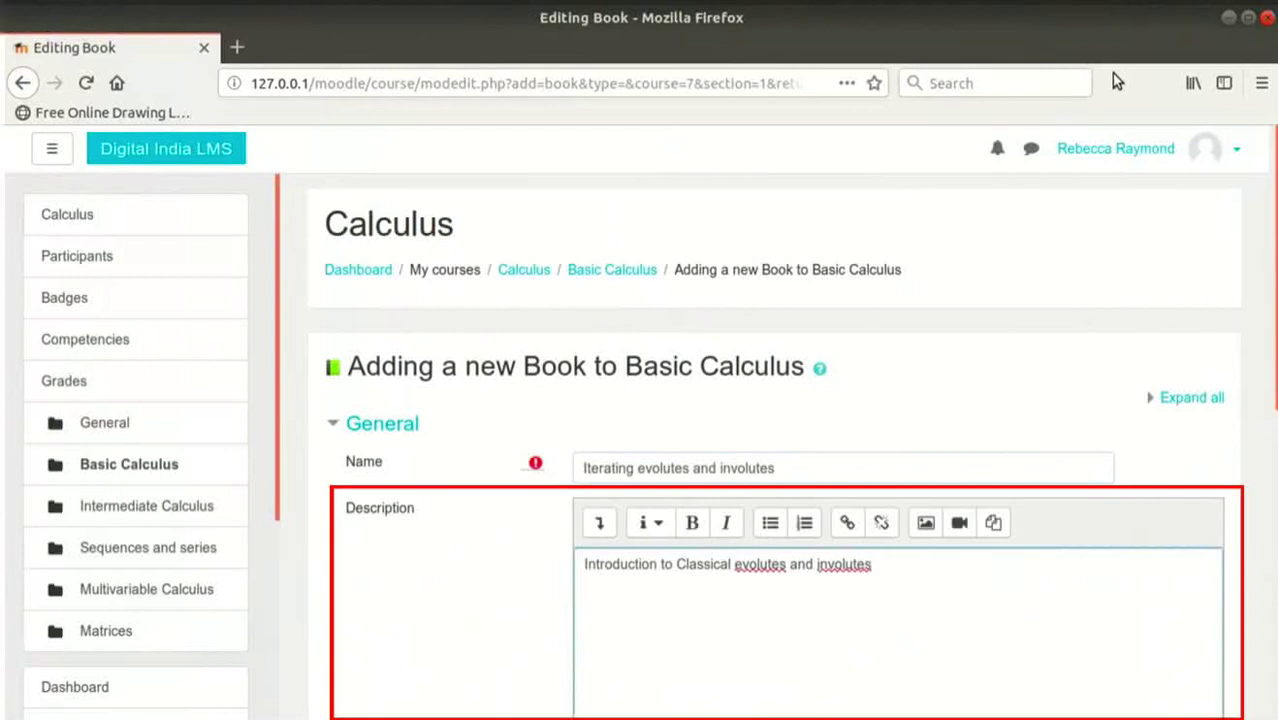
Step: In the book's Appearance settings, review the chapter formatting options and their help text, keeping Numbers selected
scroll(1078, 297, down, 4)
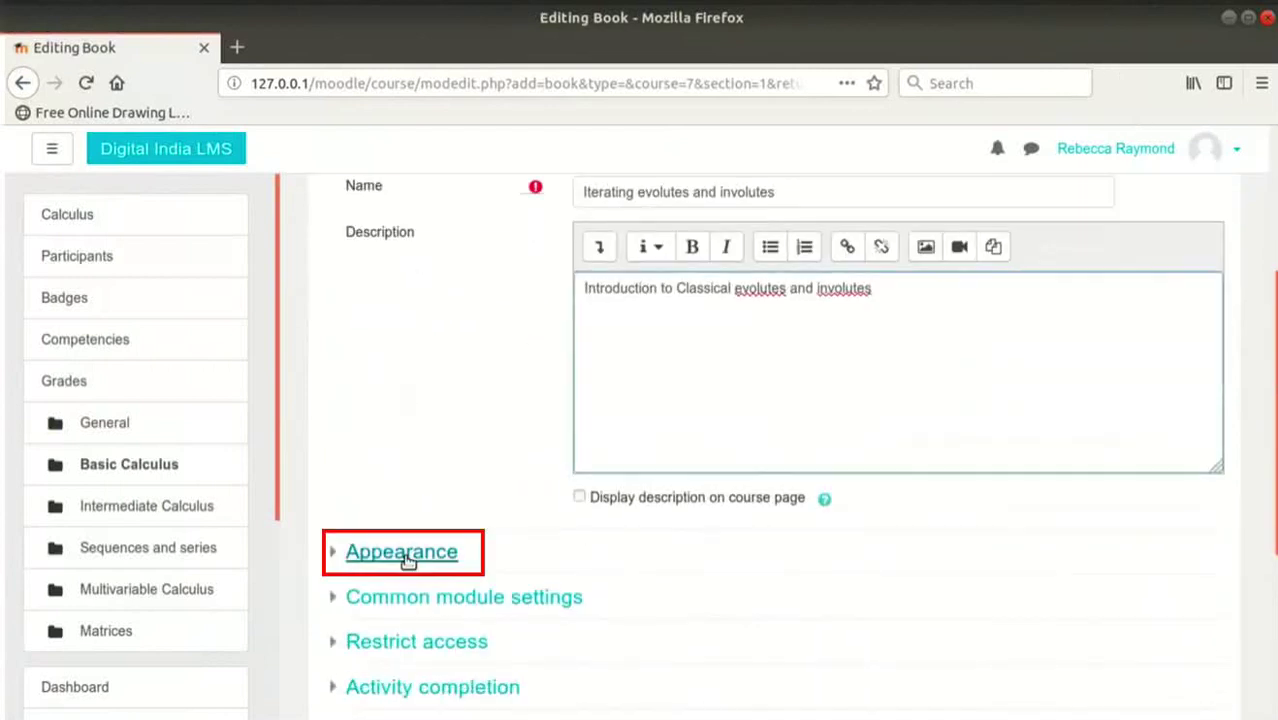
click(405, 556)
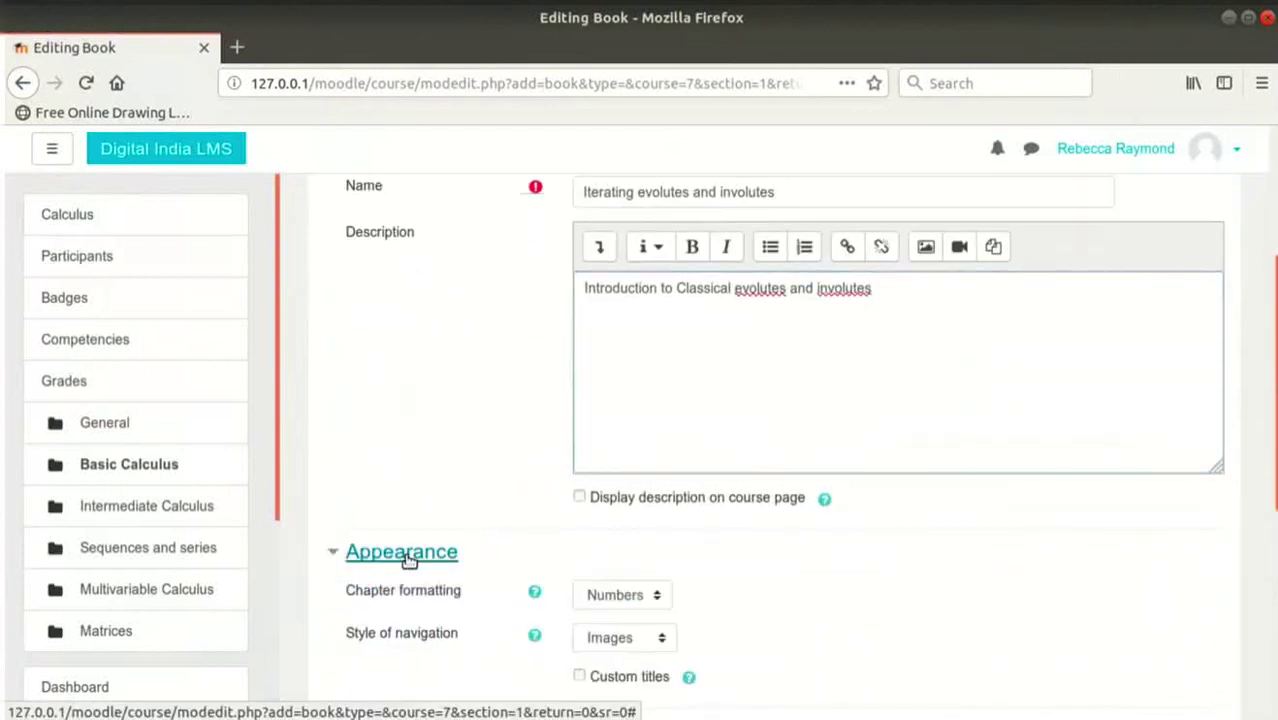
scroll(408, 559, down, 3)
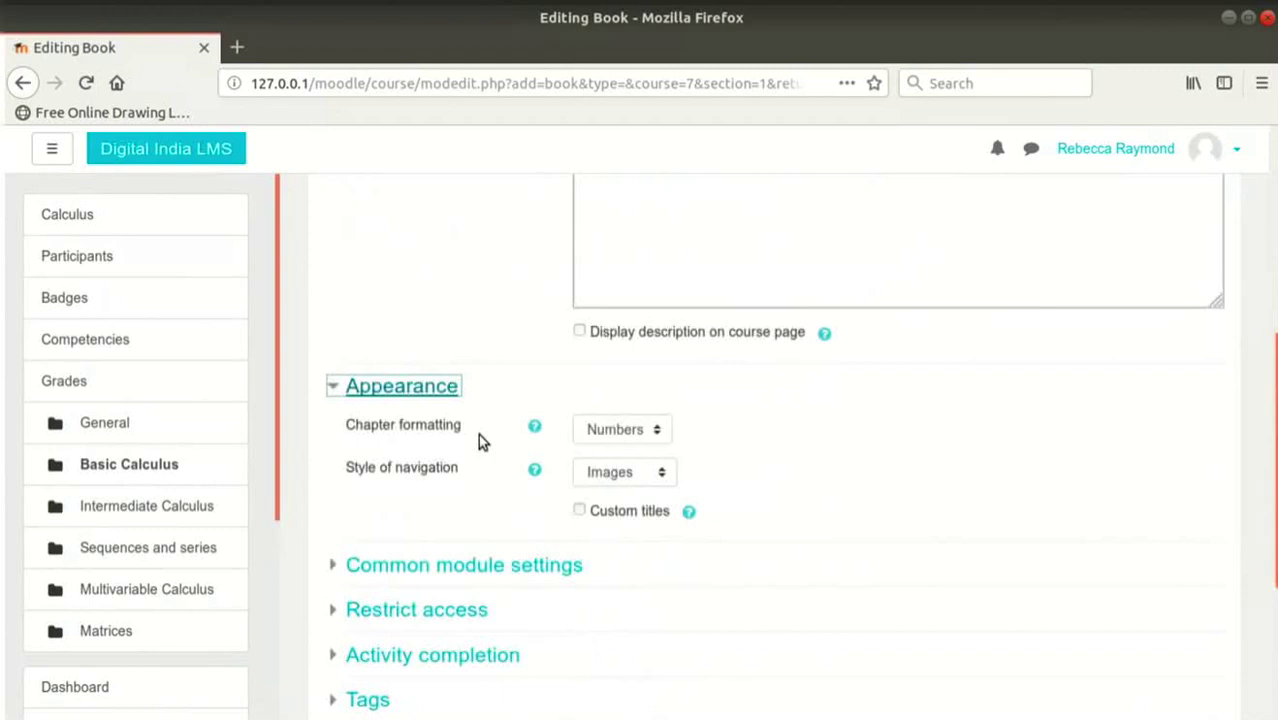
click(645, 436)
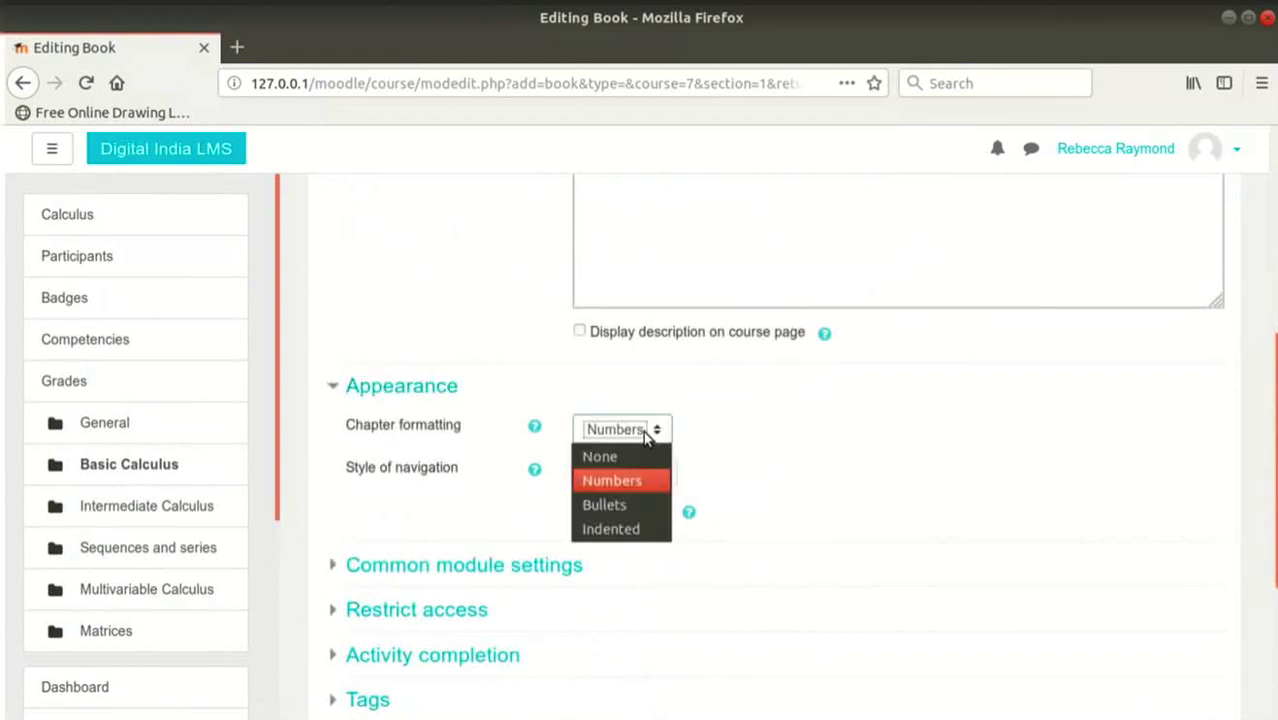
click(645, 436)
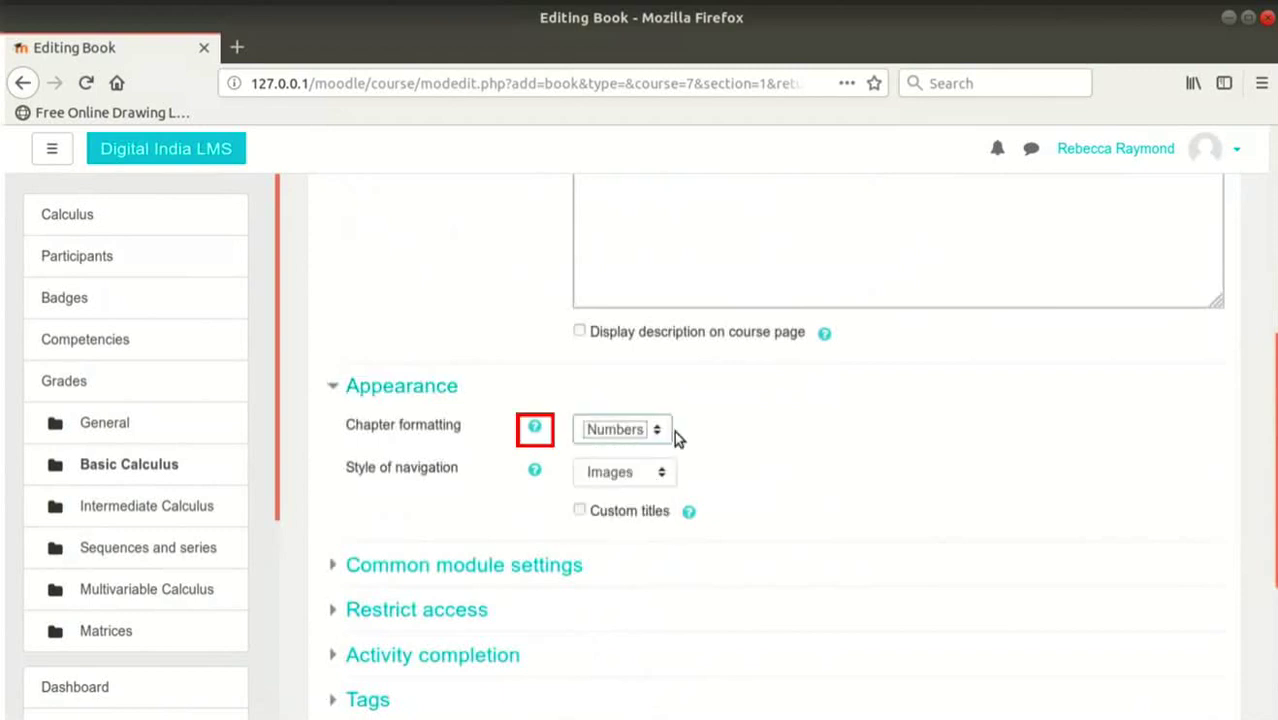
click(535, 429)
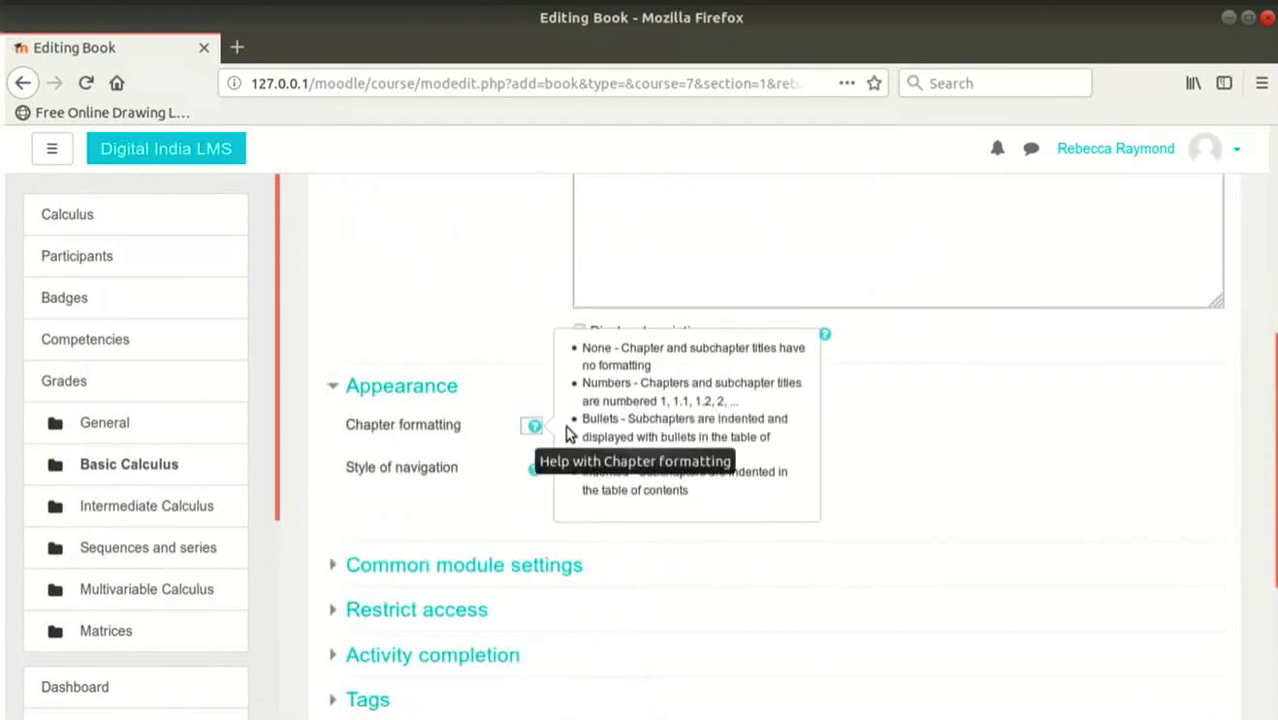
click(952, 447)
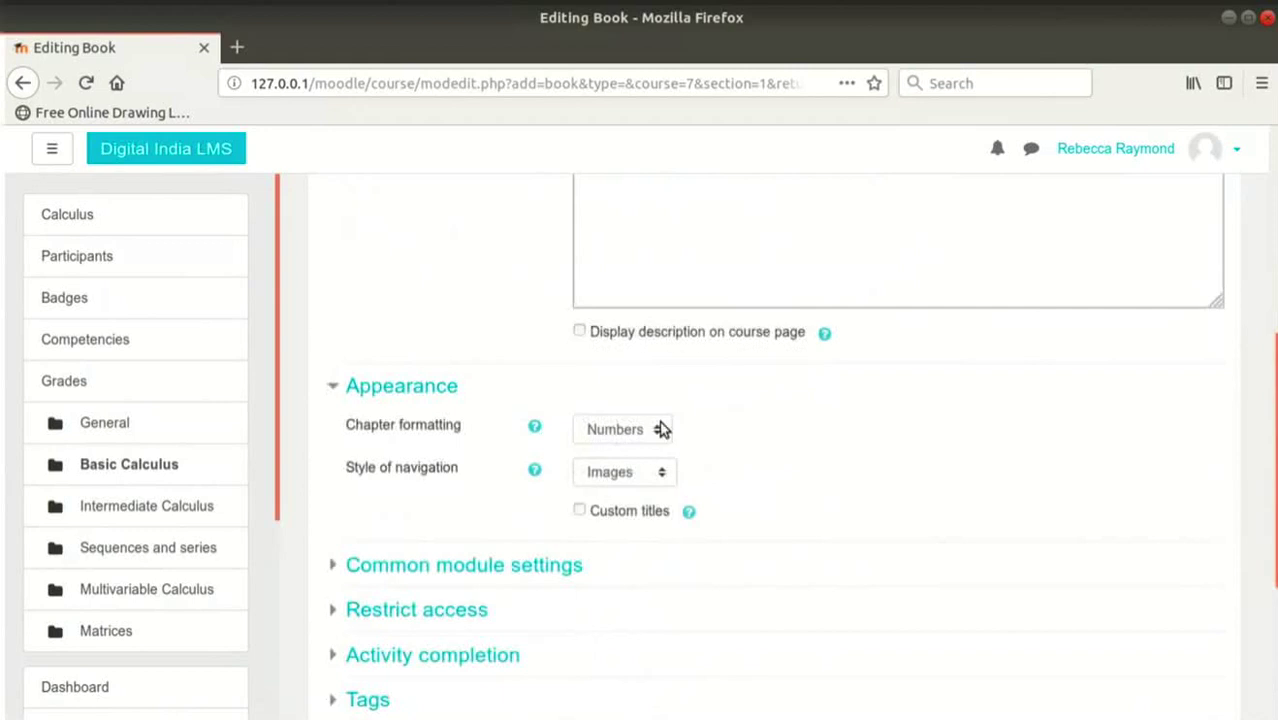
Step: Set the book's style of navigation to Text
scroll(747, 428, down, 1)
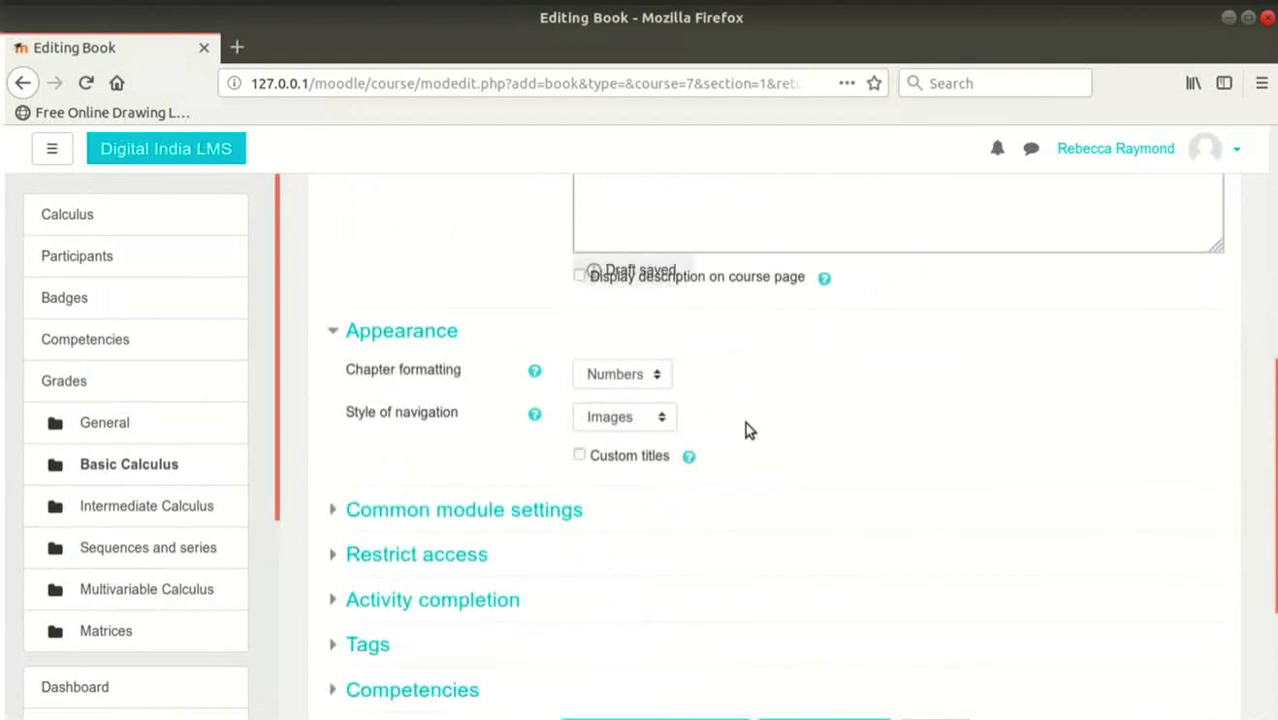
click(637, 423)
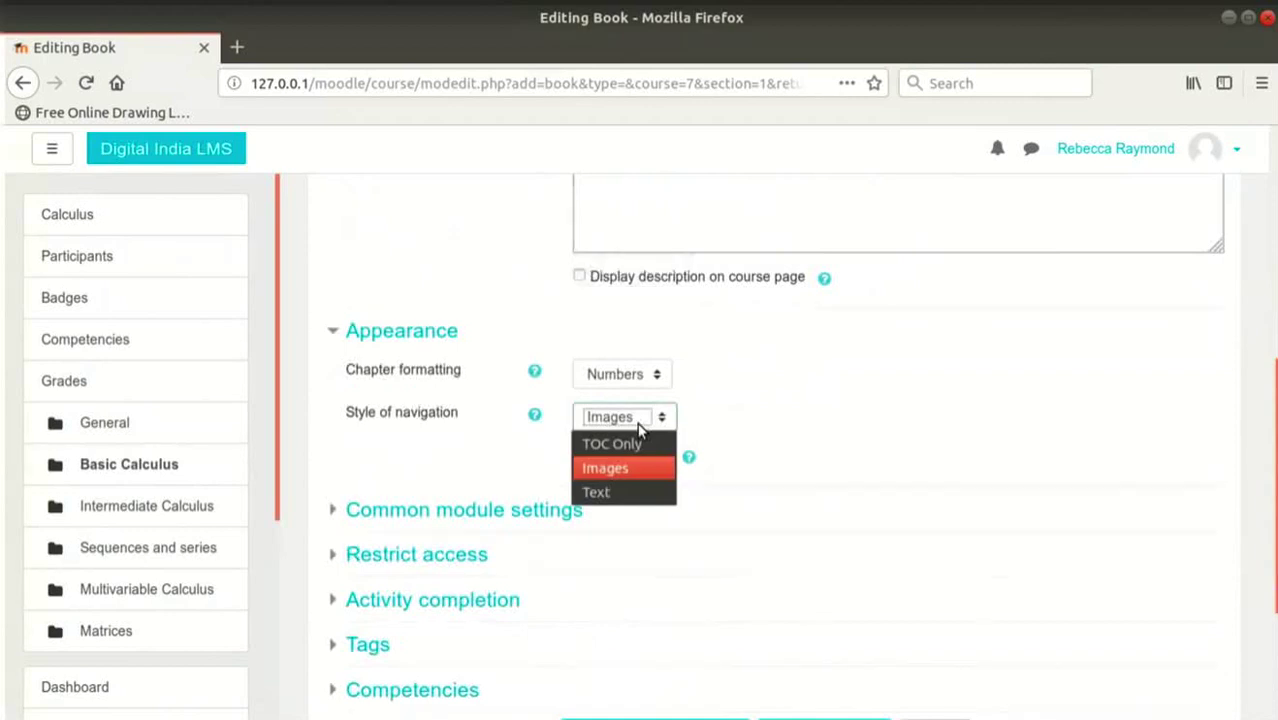
click(641, 493)
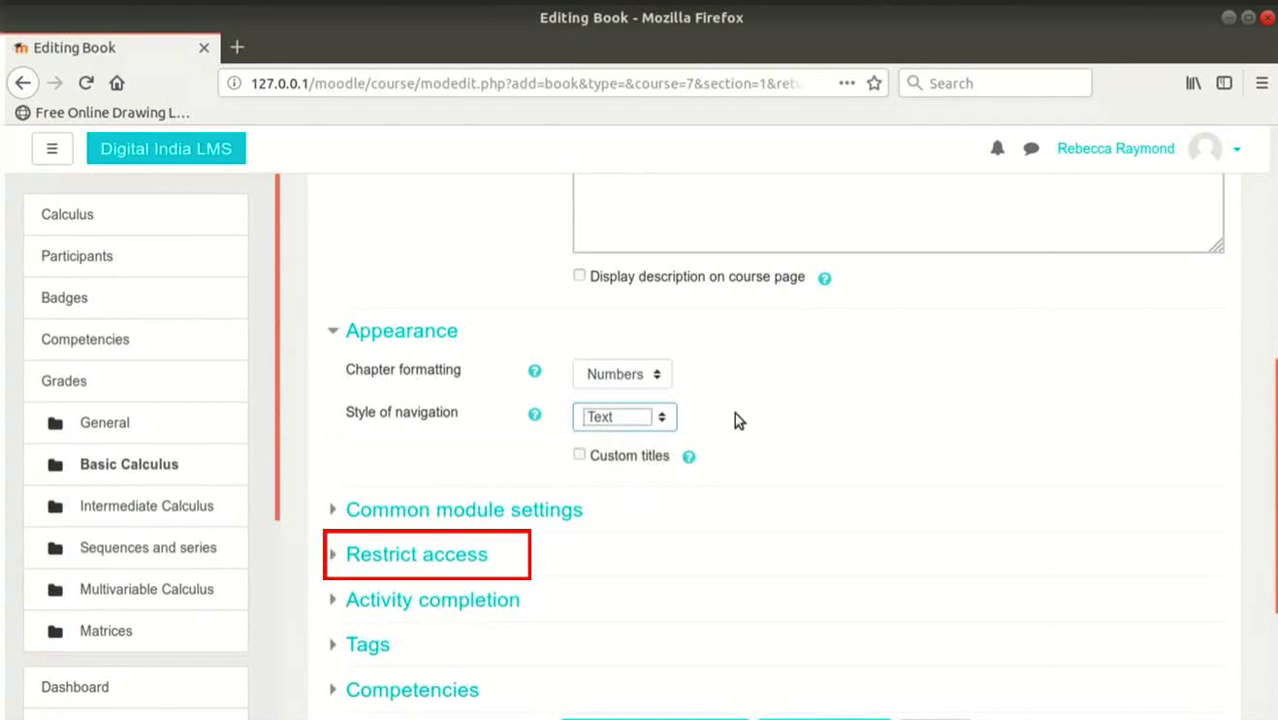
Step: Add an Activity completion restriction to the book's Restrict access settings
click(459, 553)
scroll(750, 512, down, 3)
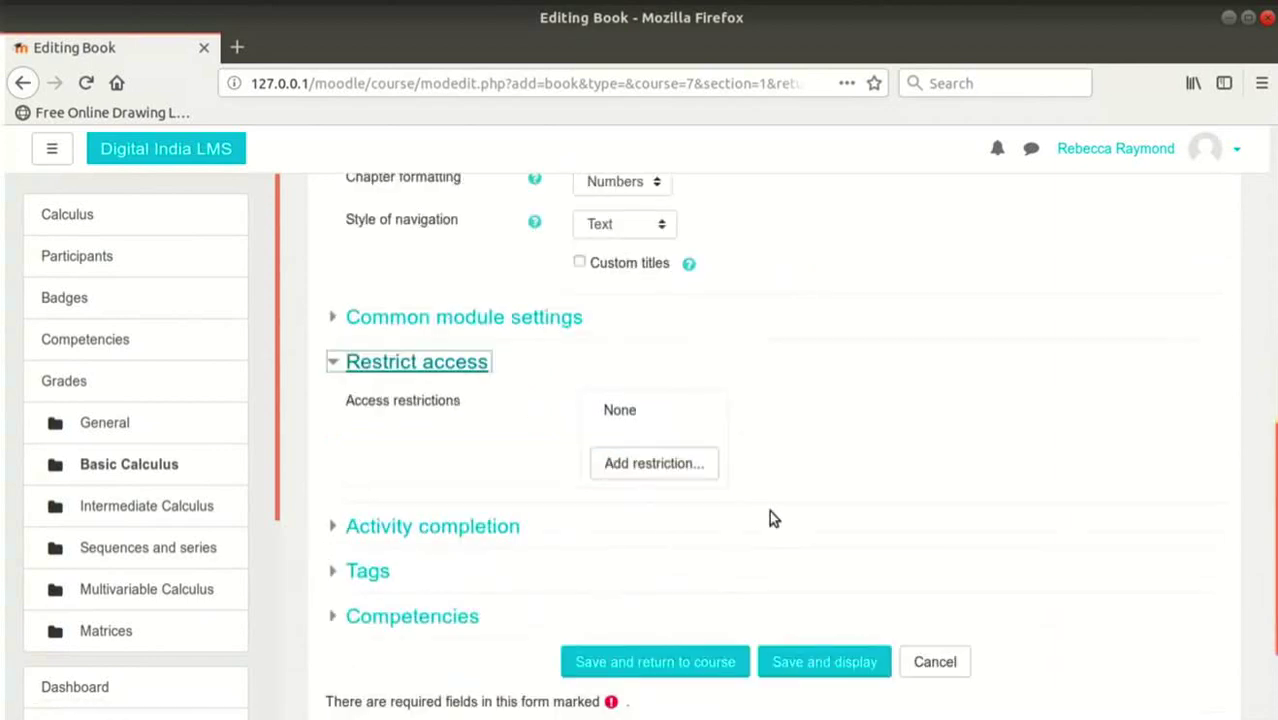
scroll(770, 515, down, 1)
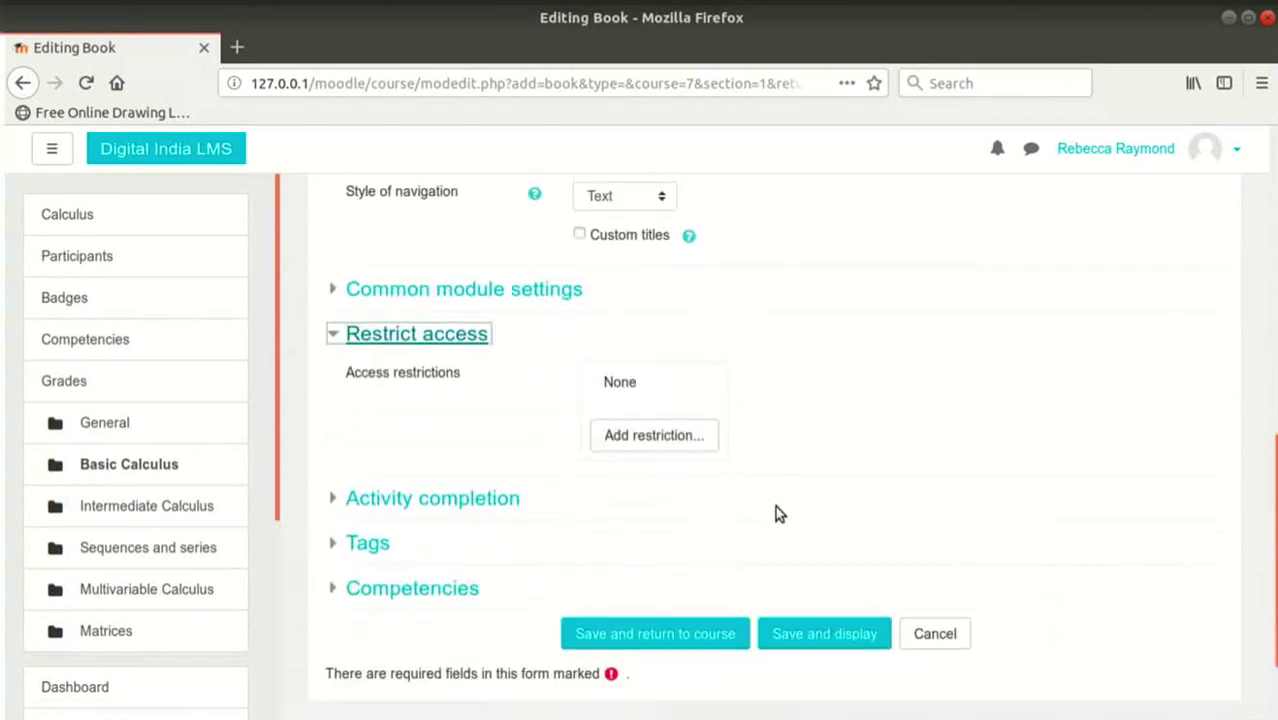
click(689, 439)
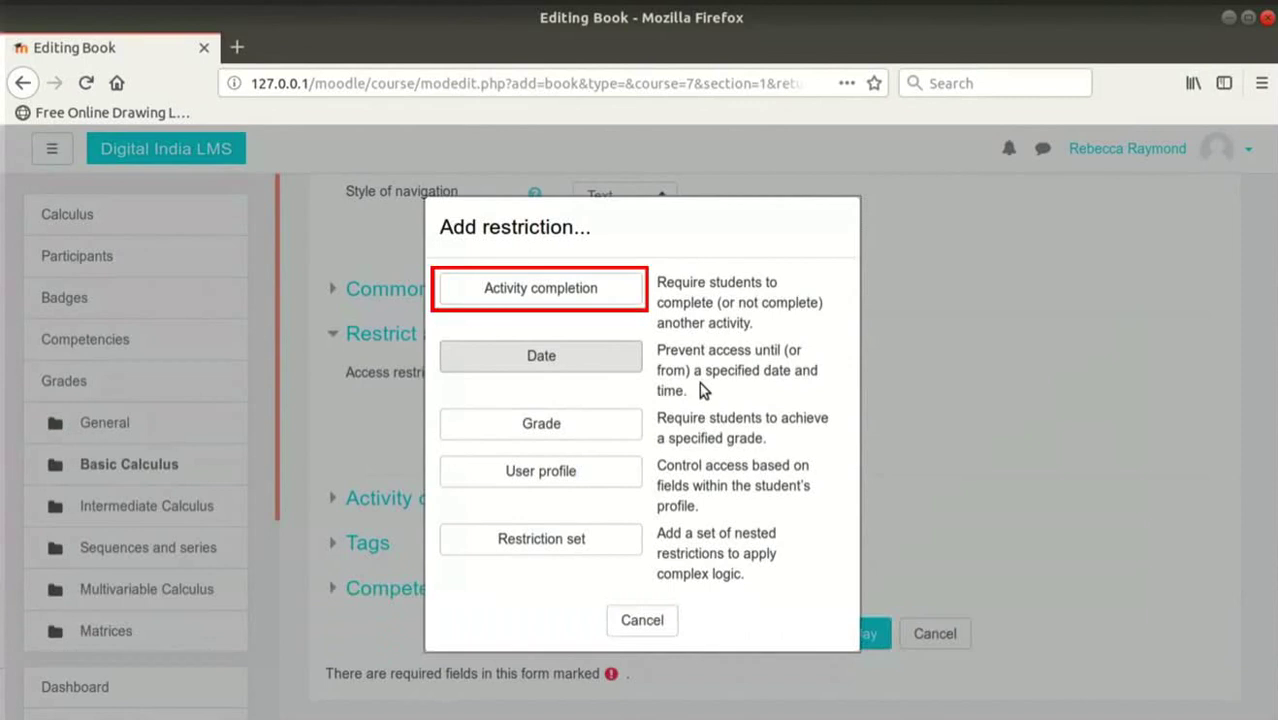
click(601, 298)
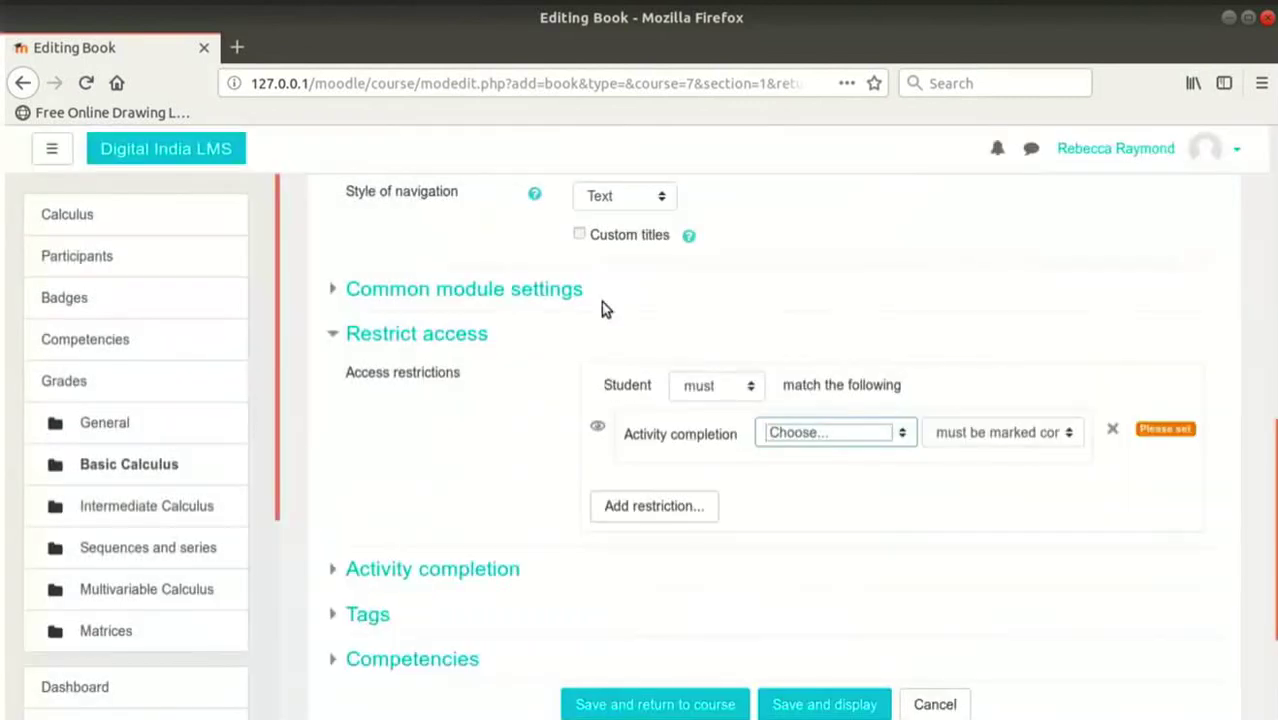
Step: Require that "Evolutes of basic curves" must be marked complete, and save and display the book
scroll(601, 302, down, 1)
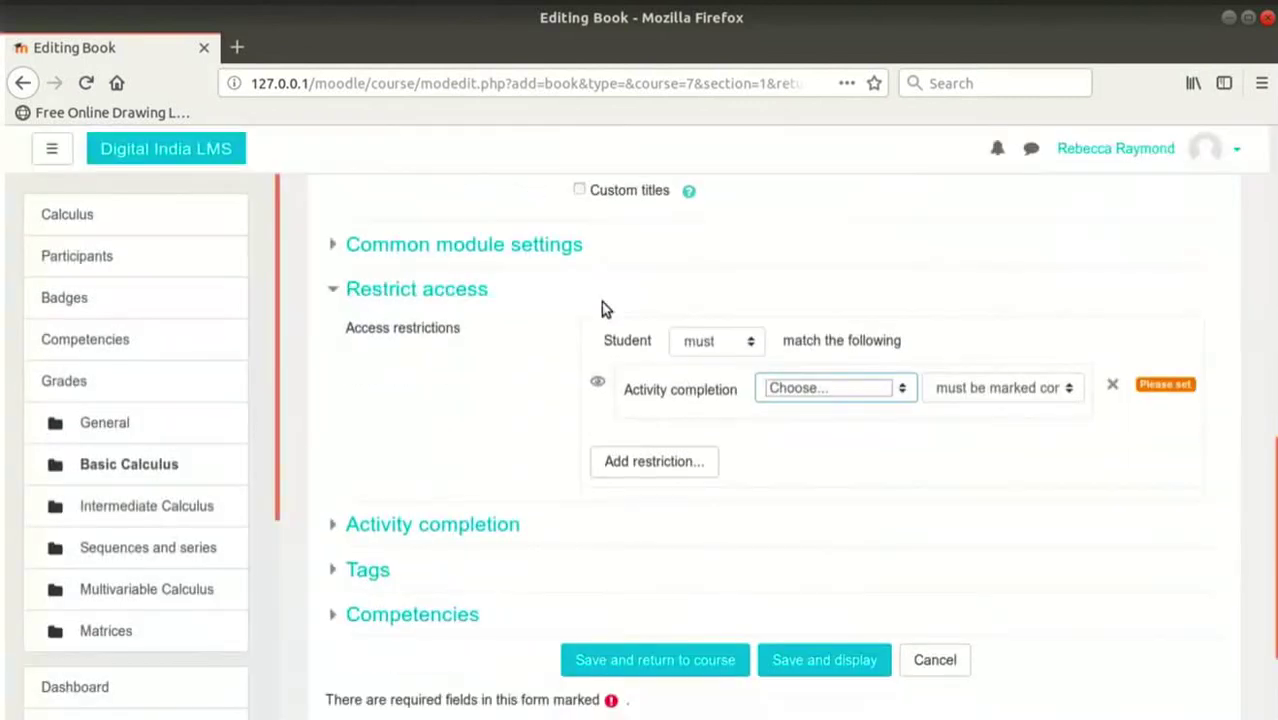
click(809, 372)
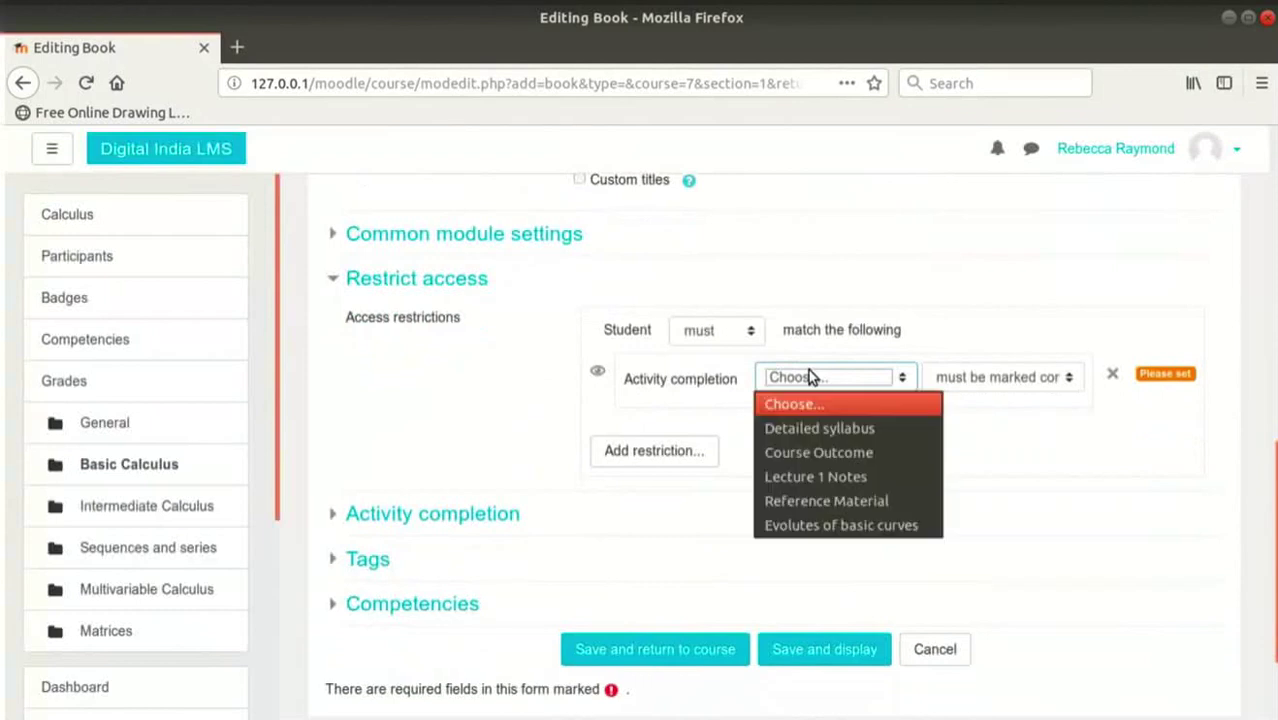
click(859, 526)
click(1070, 378)
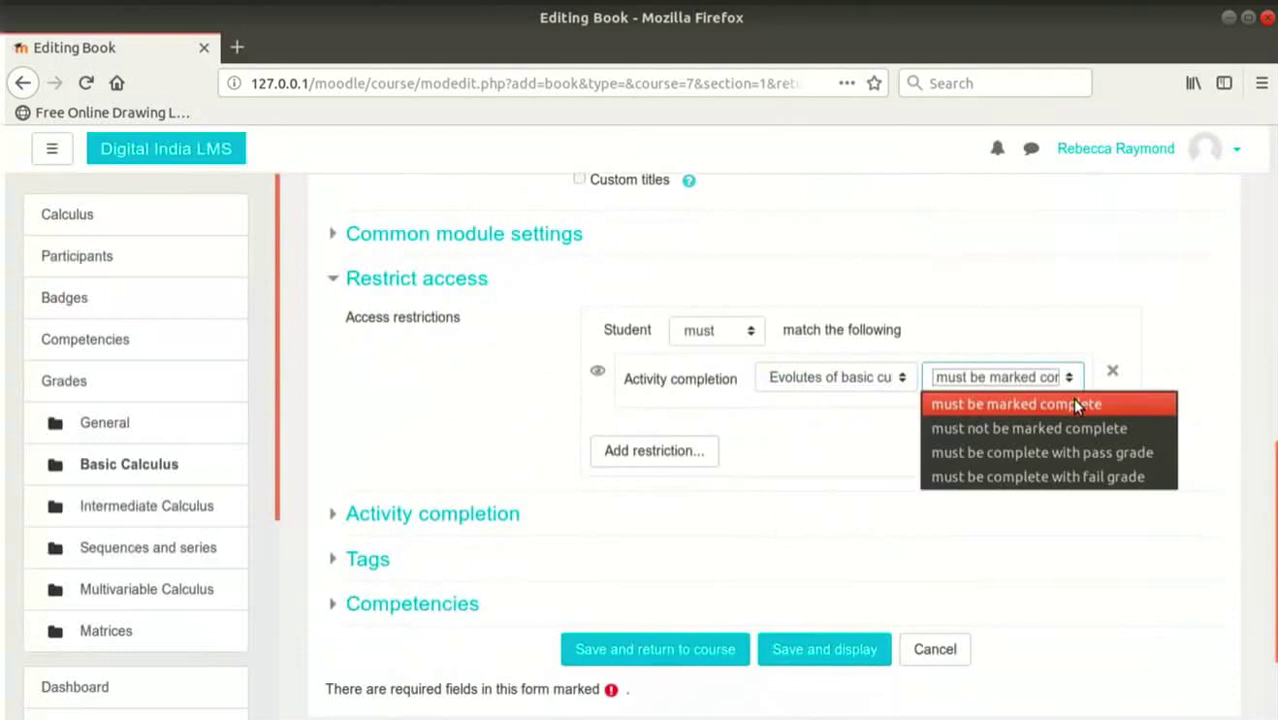
click(1076, 404)
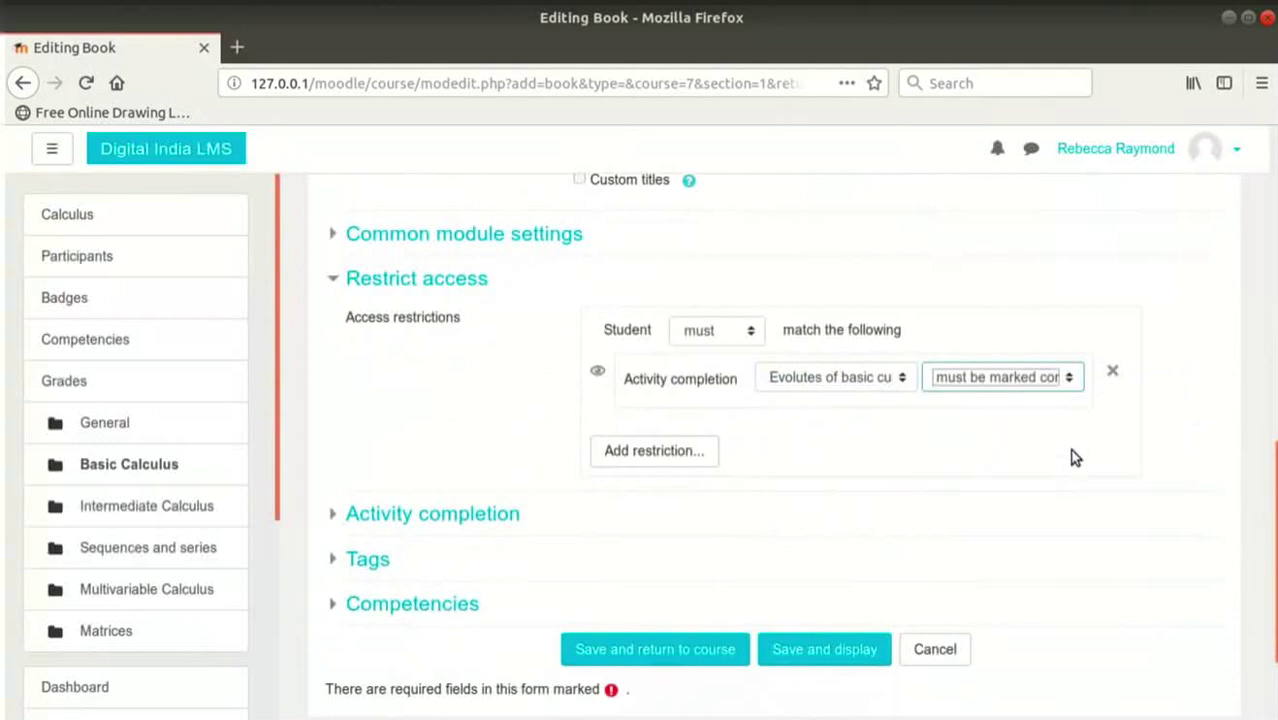
scroll(1073, 458, down, 3)
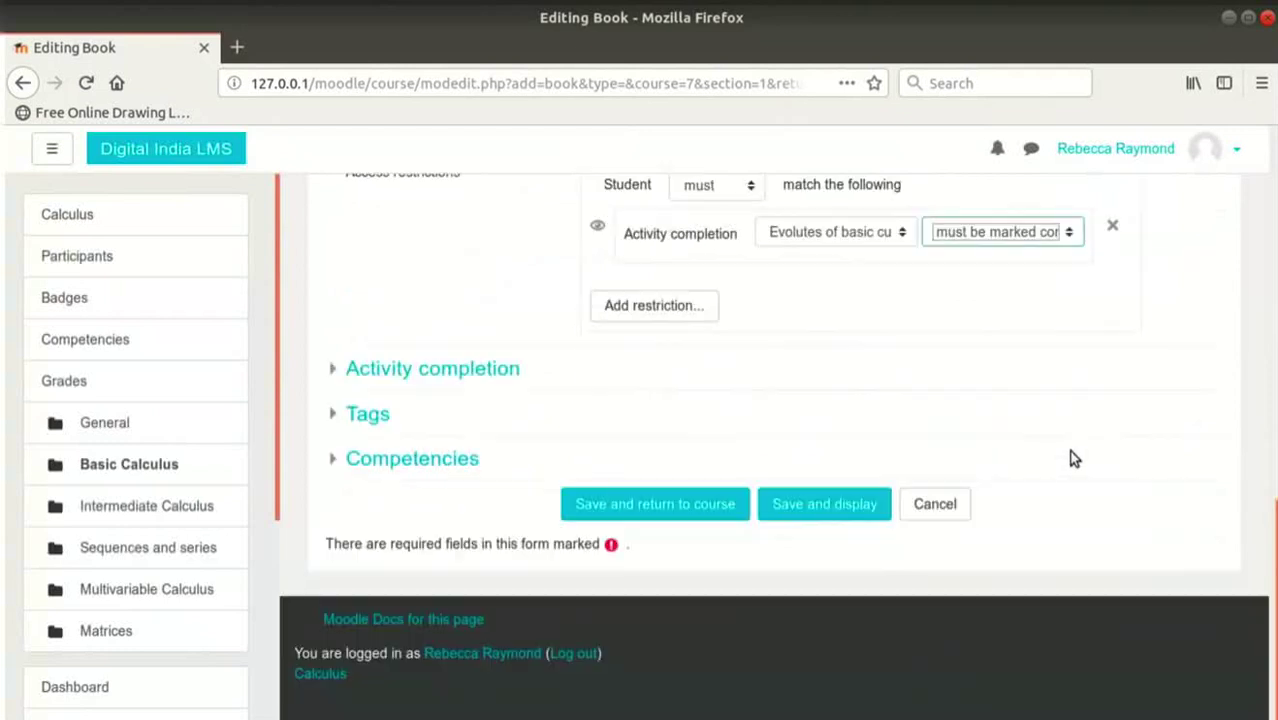
click(785, 510)
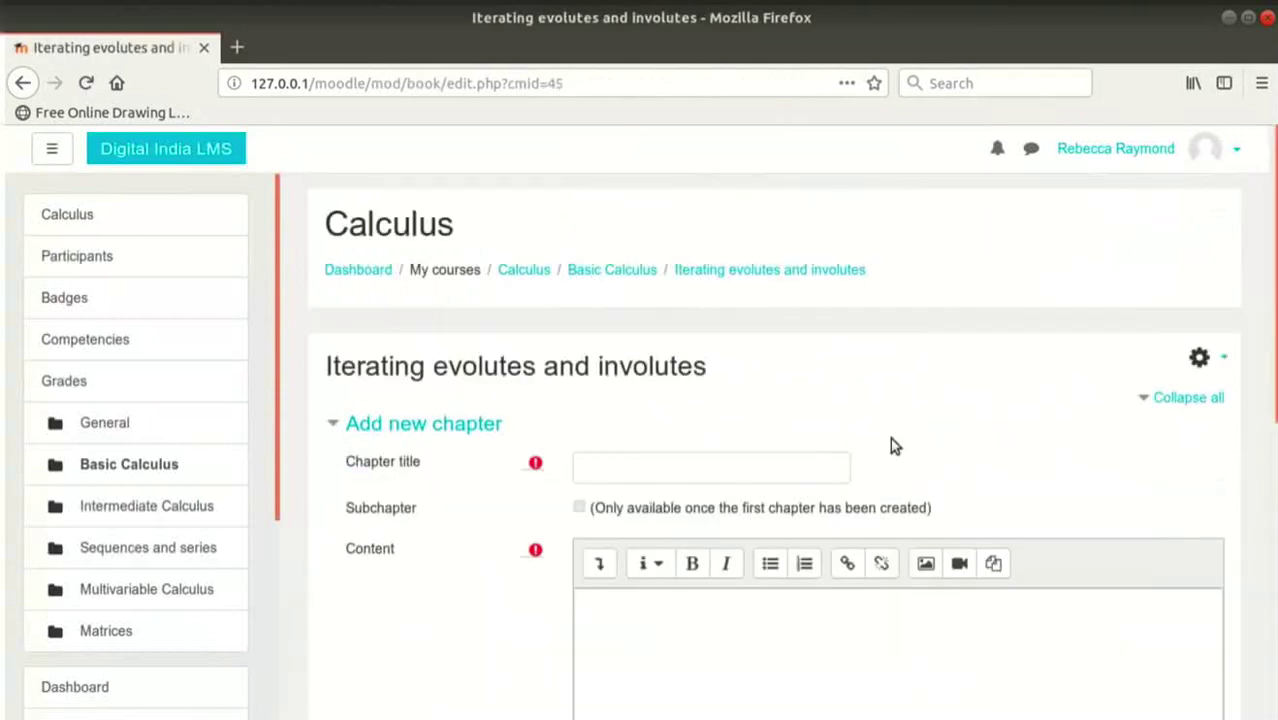
Step: Create the book's first chapter titled "Introduction" with the content "Introduction to evolutes and involutes" and save it
scroll(890, 440, down, 2)
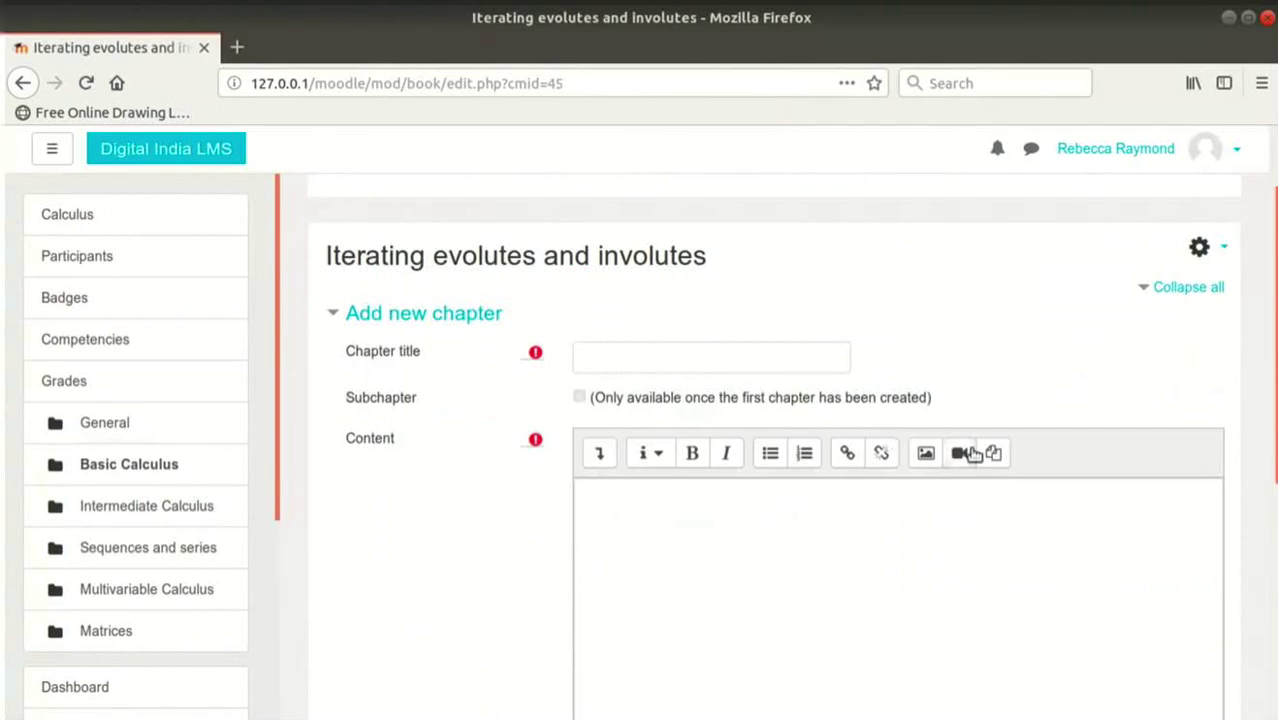
click(799, 362)
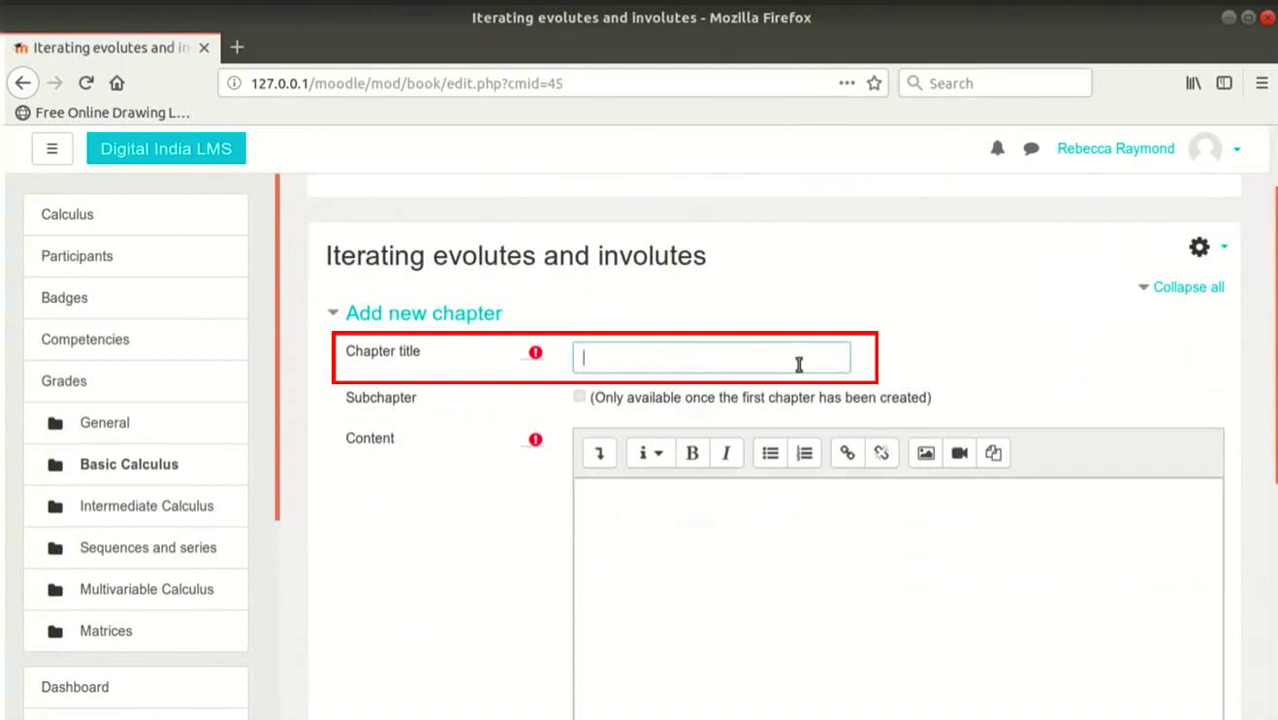
text(Introduction)
click(821, 540)
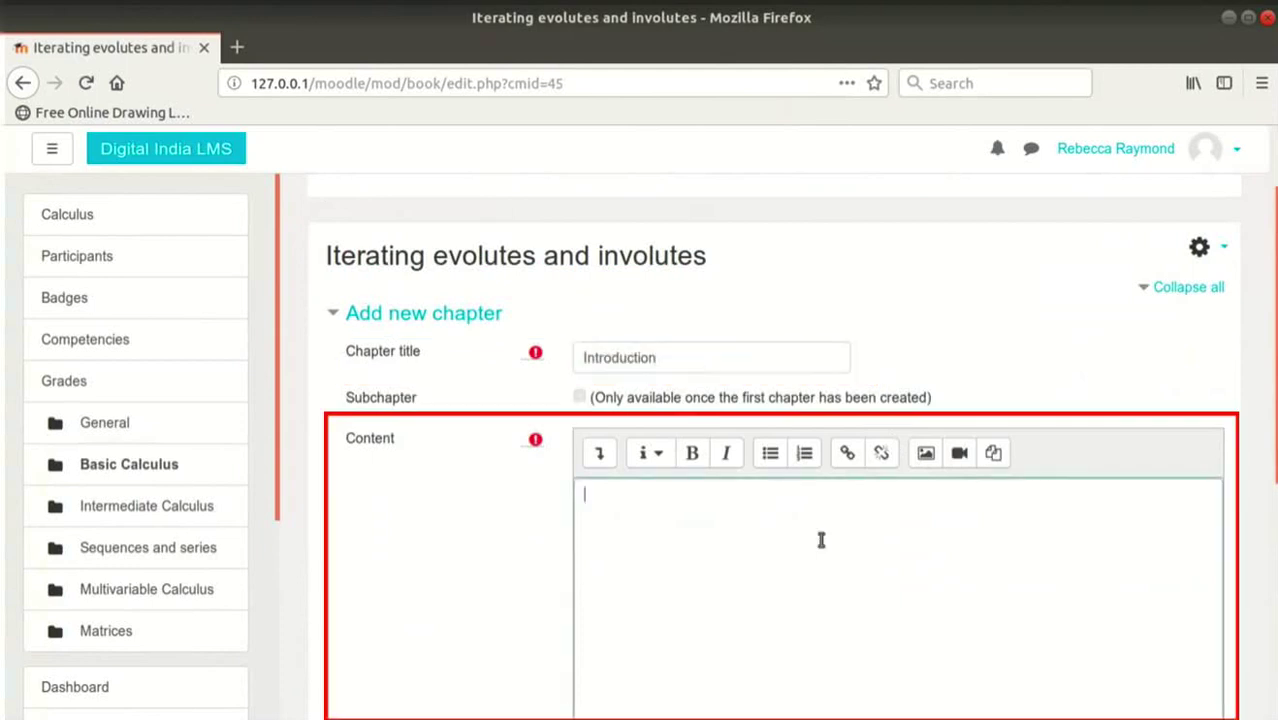
text(Introduction to evolutes and involutes)
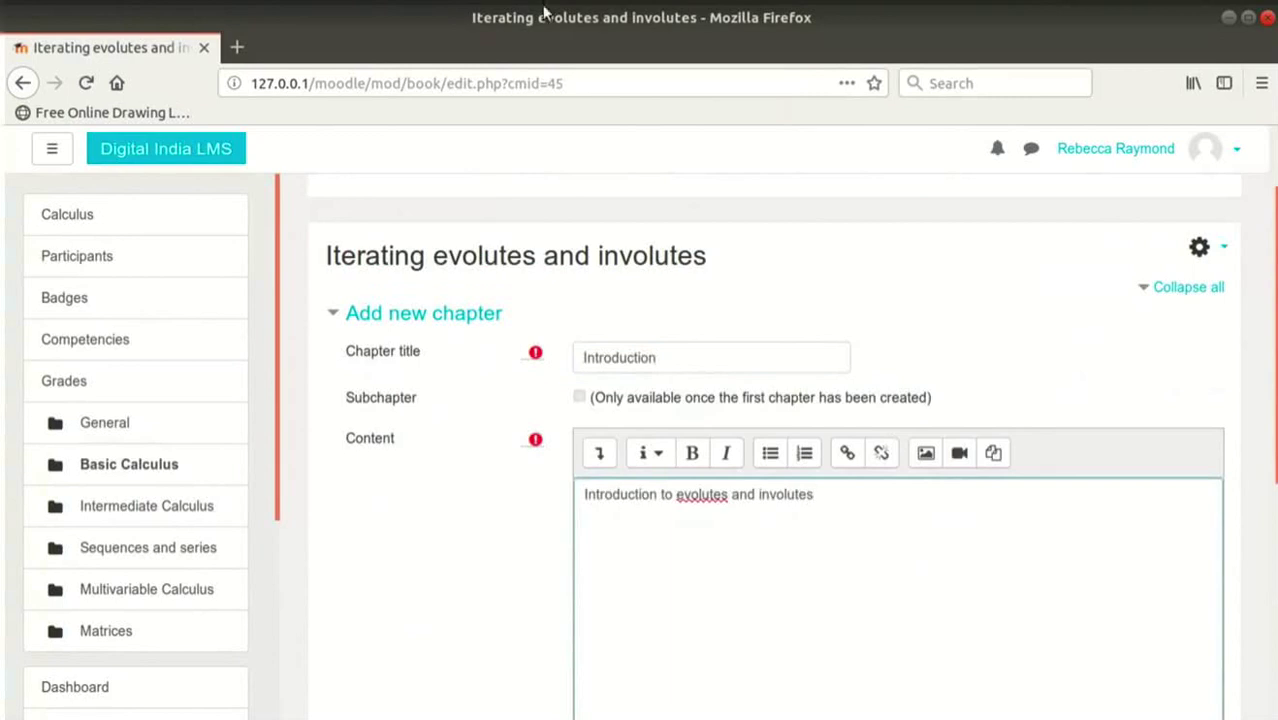
scroll(633, 468, down, 5)
click(633, 603)
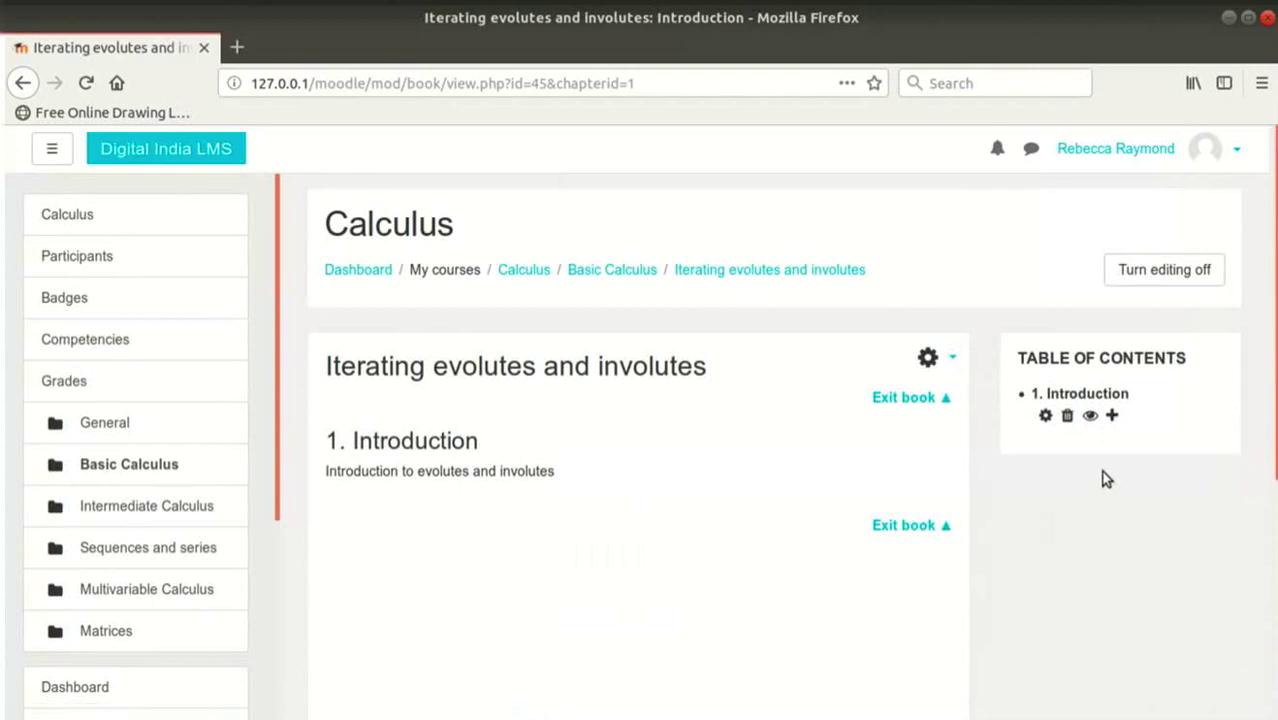
Step: Add a subchapter after the Introduction chapter, titled "Classical evolutes and involutes"
click(1113, 418)
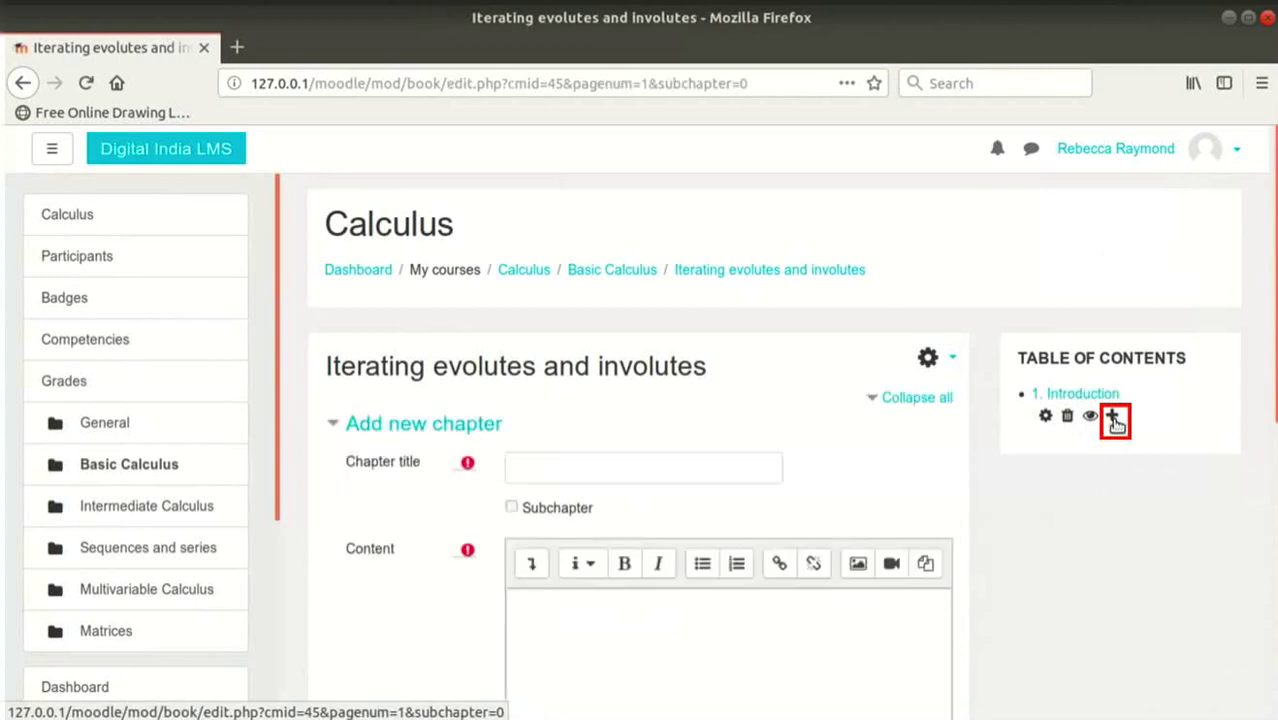
scroll(847, 413, down, 2)
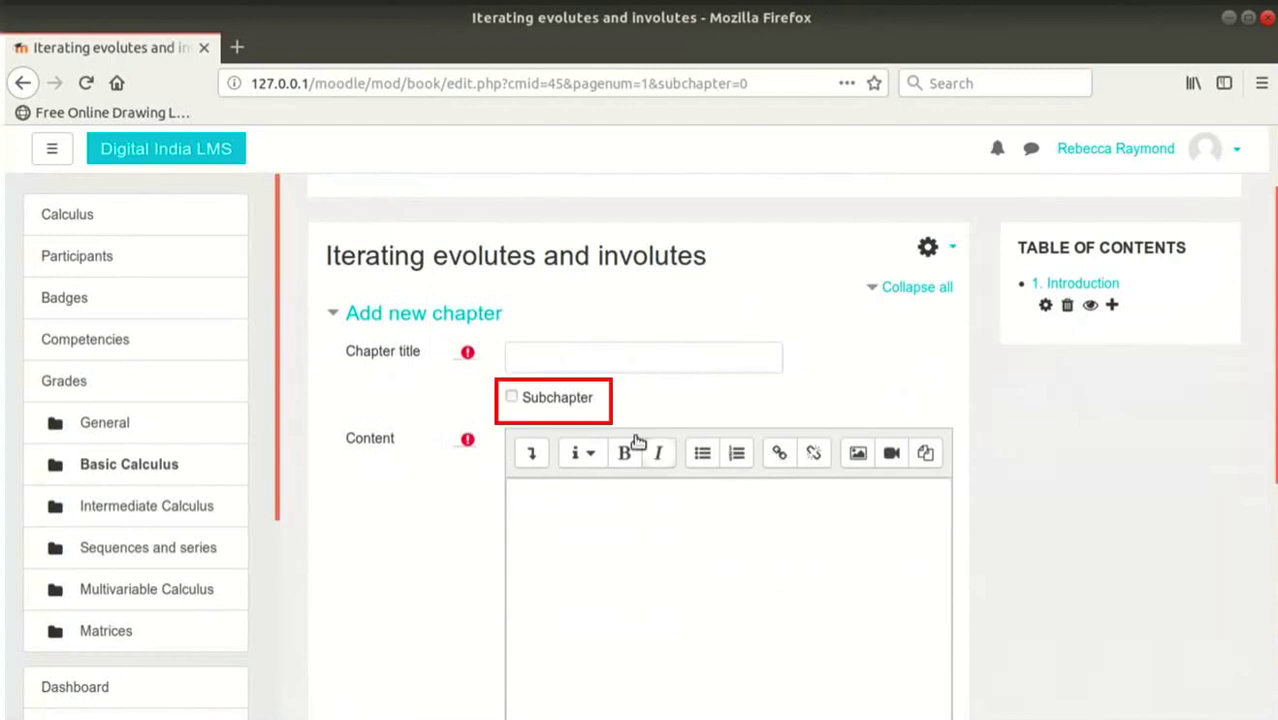
click(574, 400)
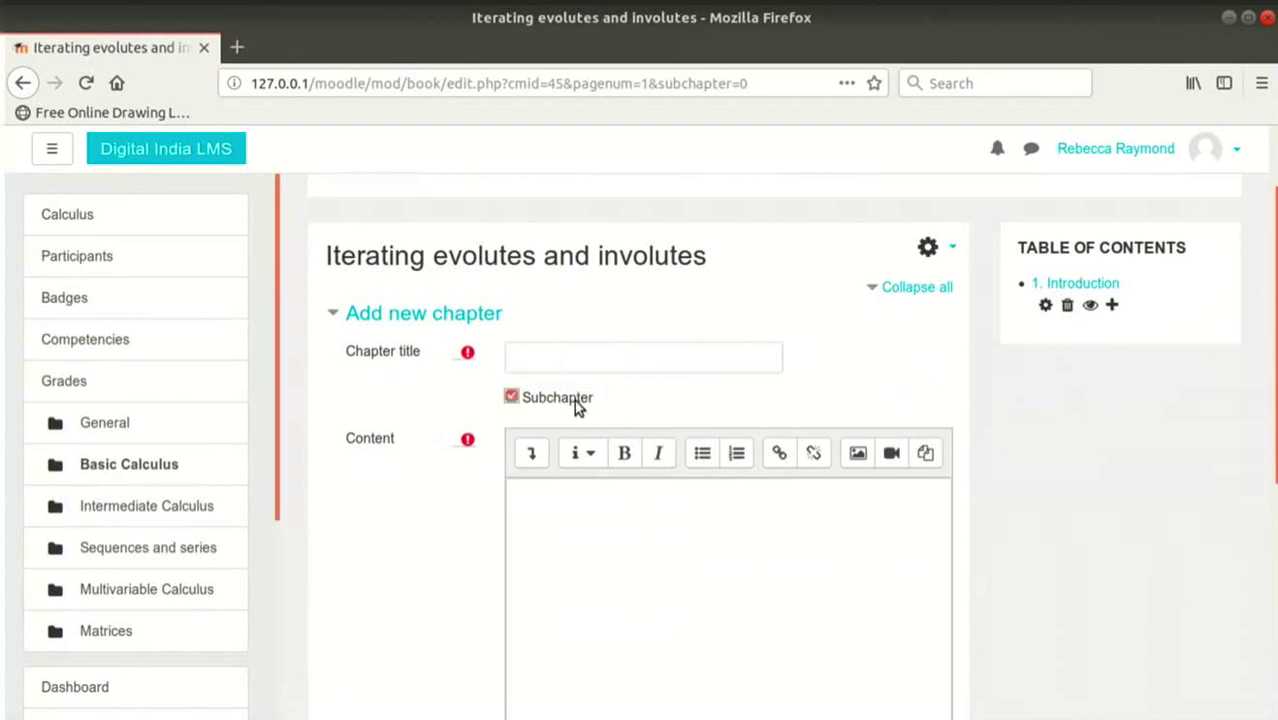
click(620, 346)
text(Classical evolutes and involutes)
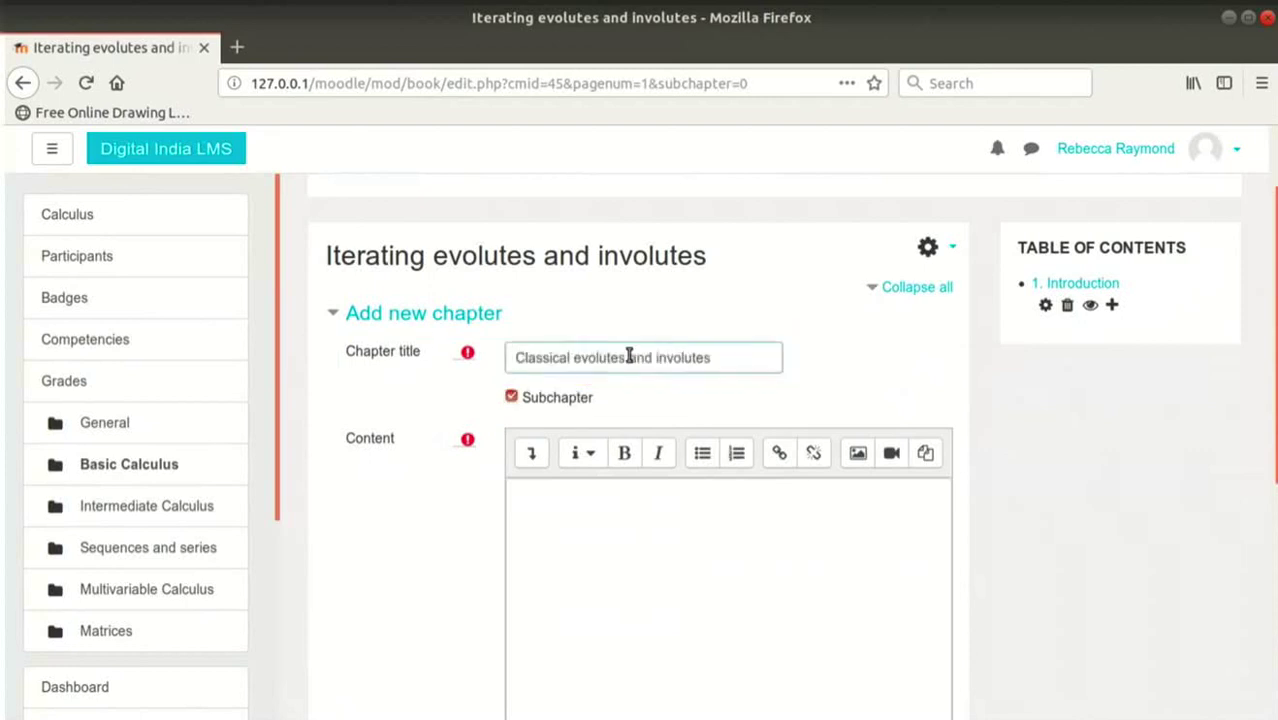
Step: Paste the copied text and figures on evolutes and involutes of smooth plane curves as the subchapter's content and save it
click(722, 546)
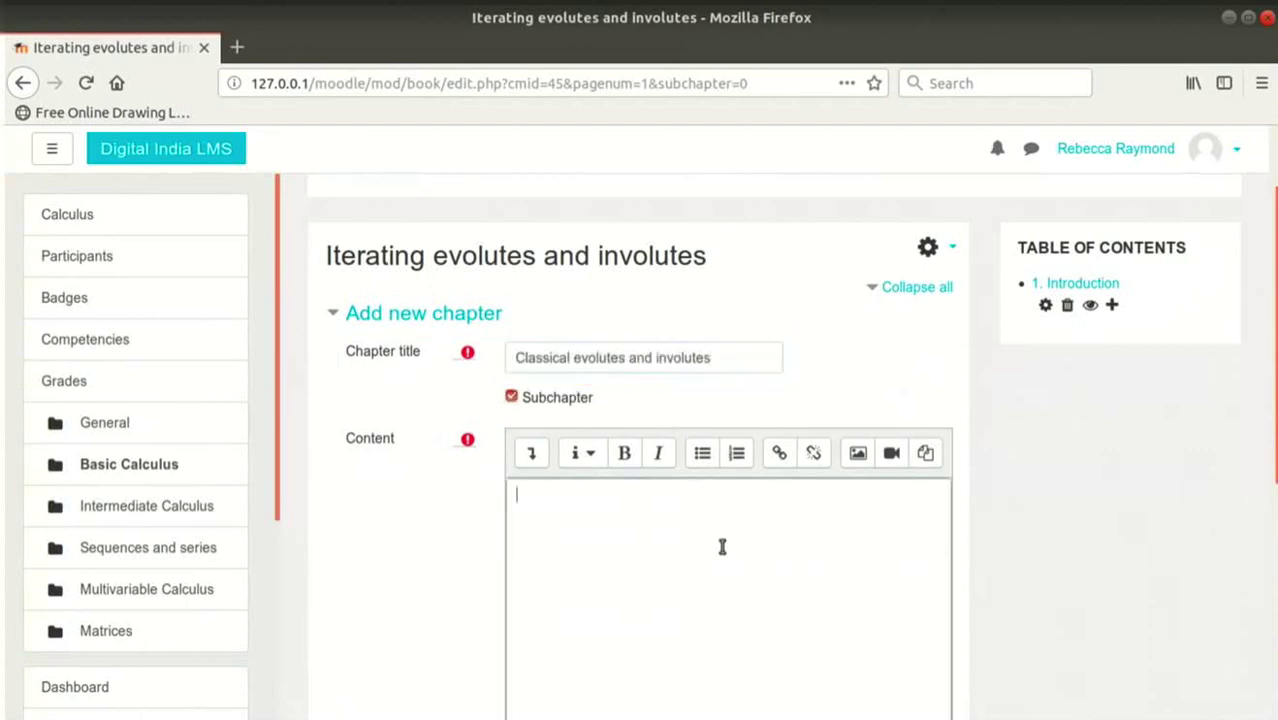
key(ctrl+v)
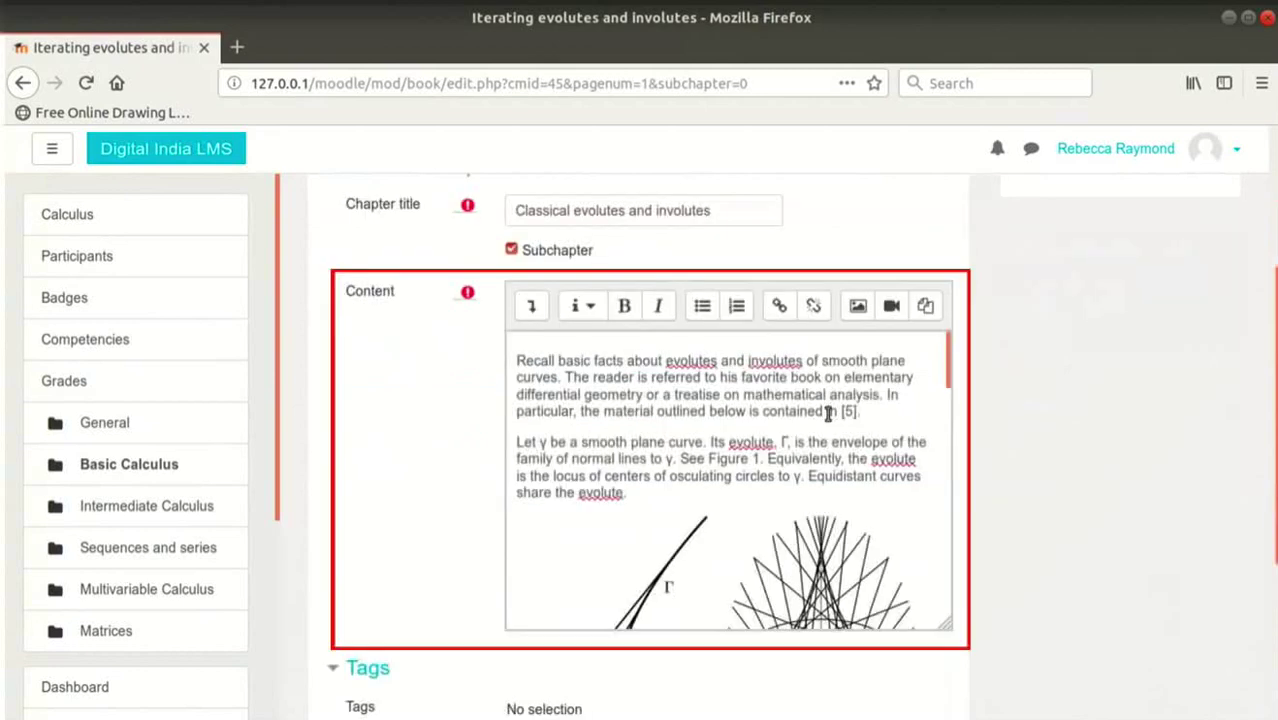
scroll(828, 414, down, 6)
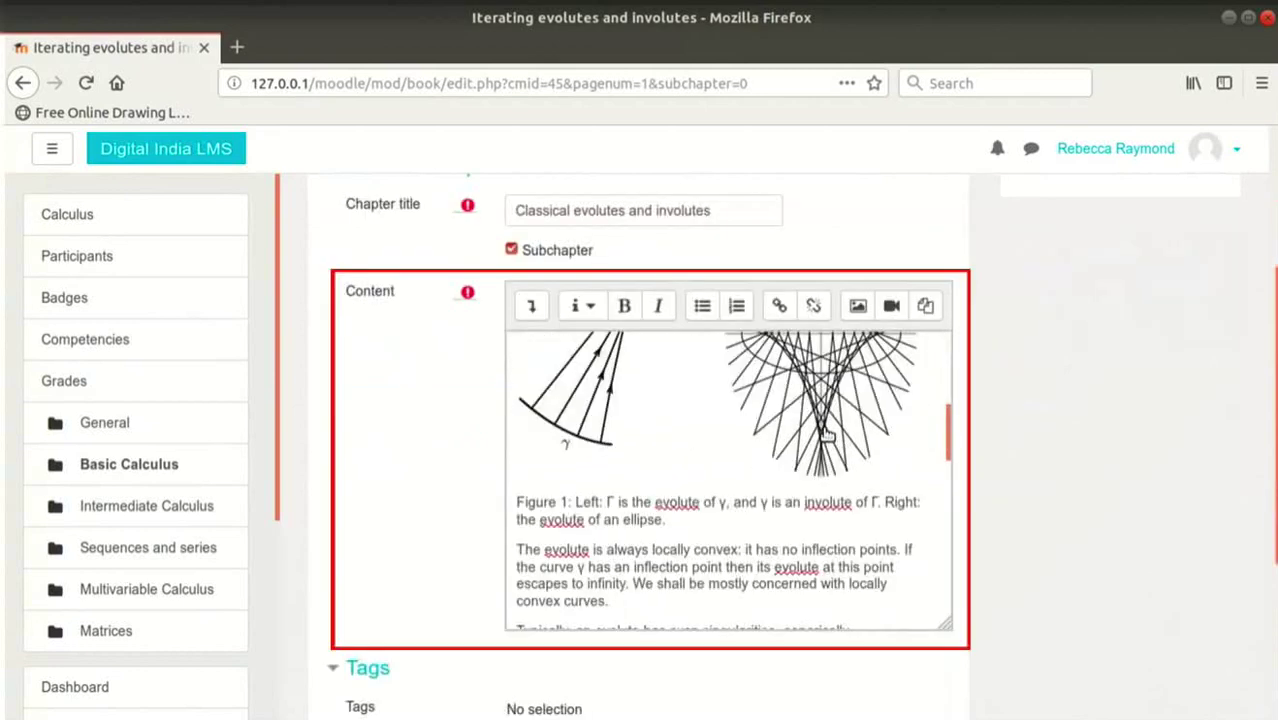
scroll(828, 434, down, 1)
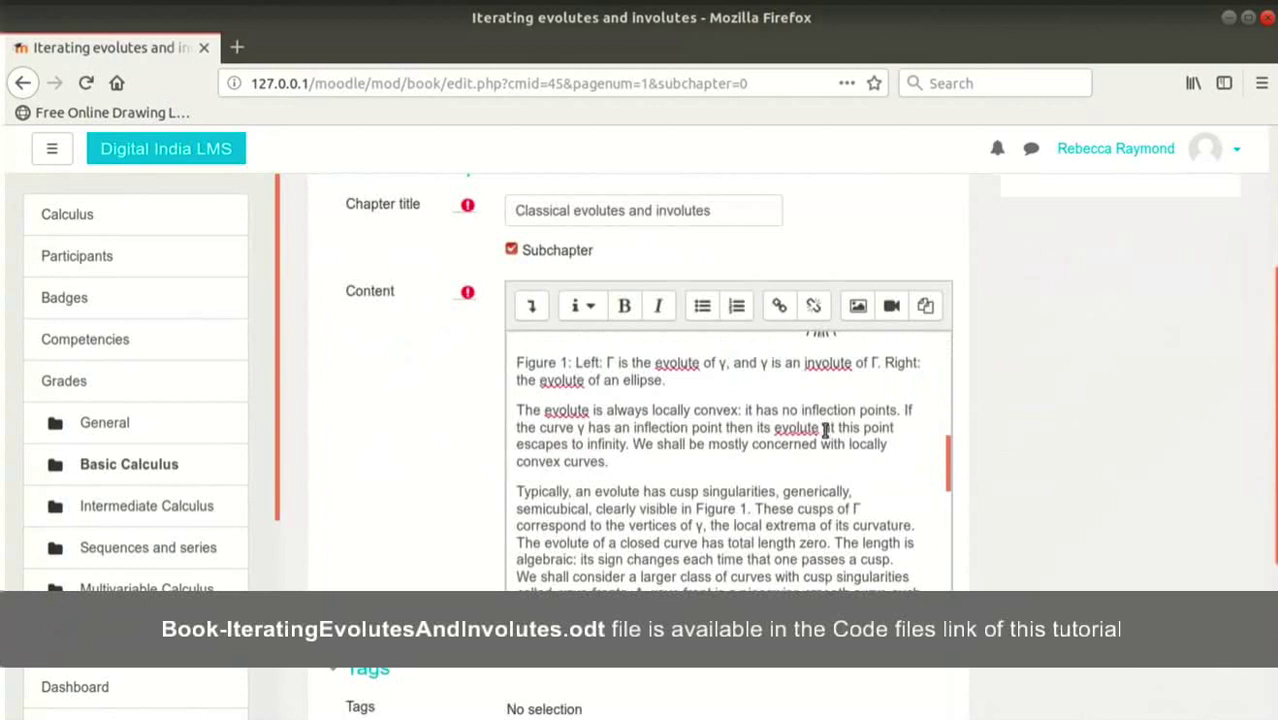
scroll(826, 428, down, 3)
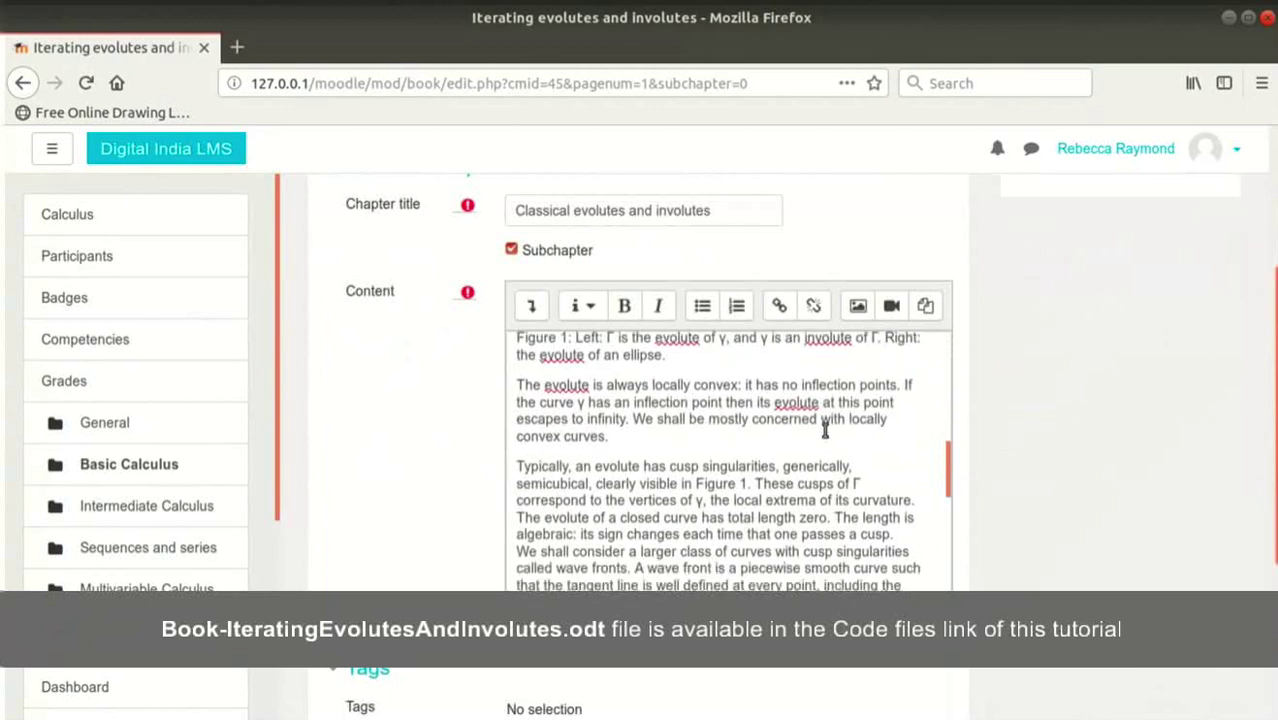
scroll(1064, 514, down, 3)
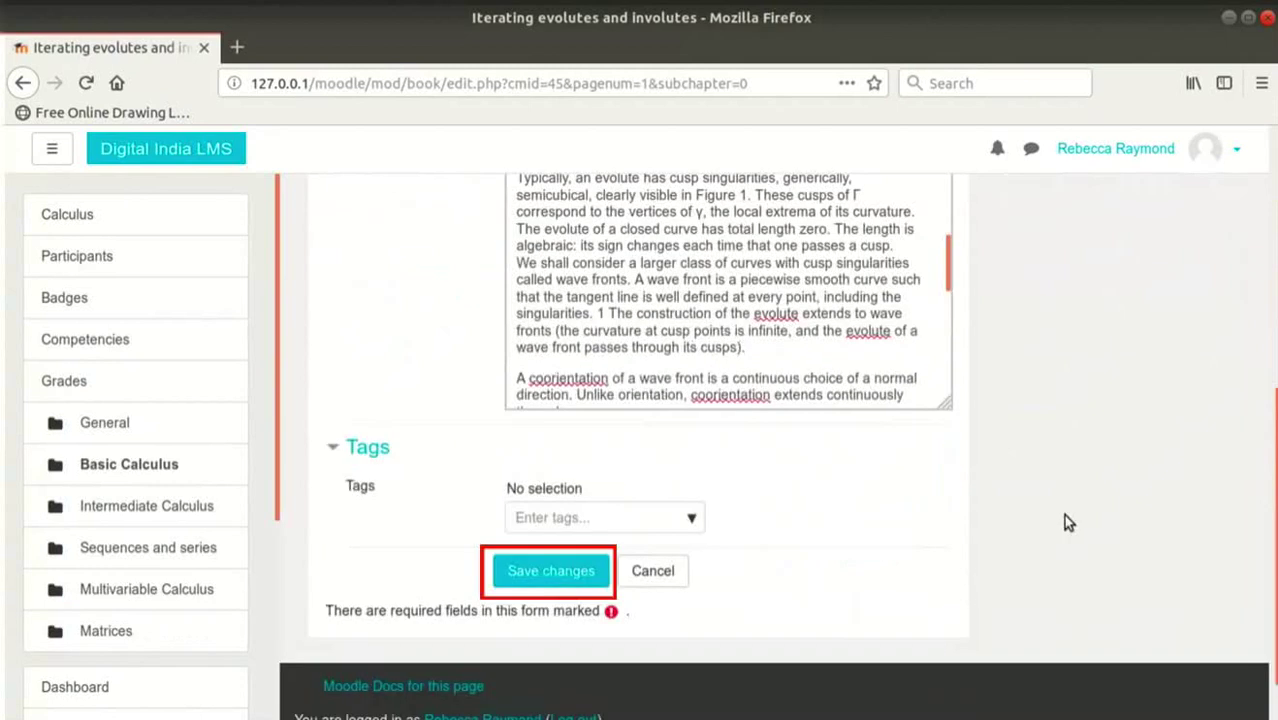
click(540, 574)
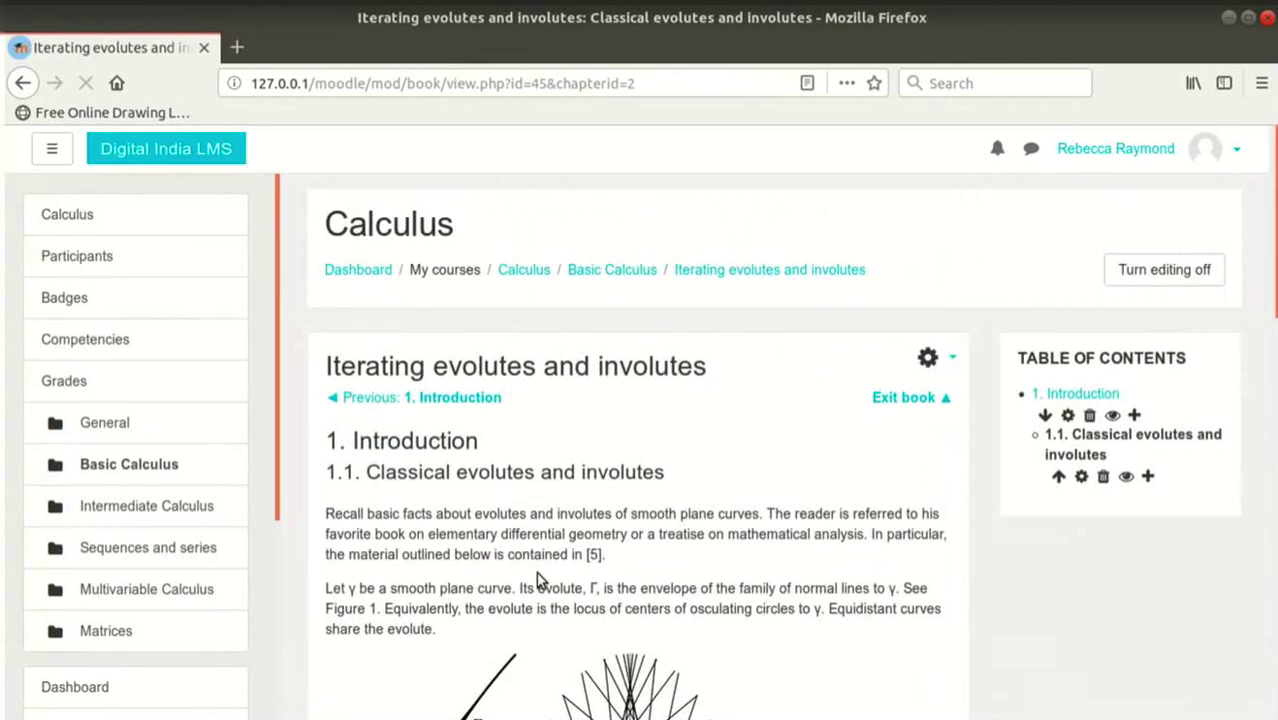
scroll(797, 528, down, 3)
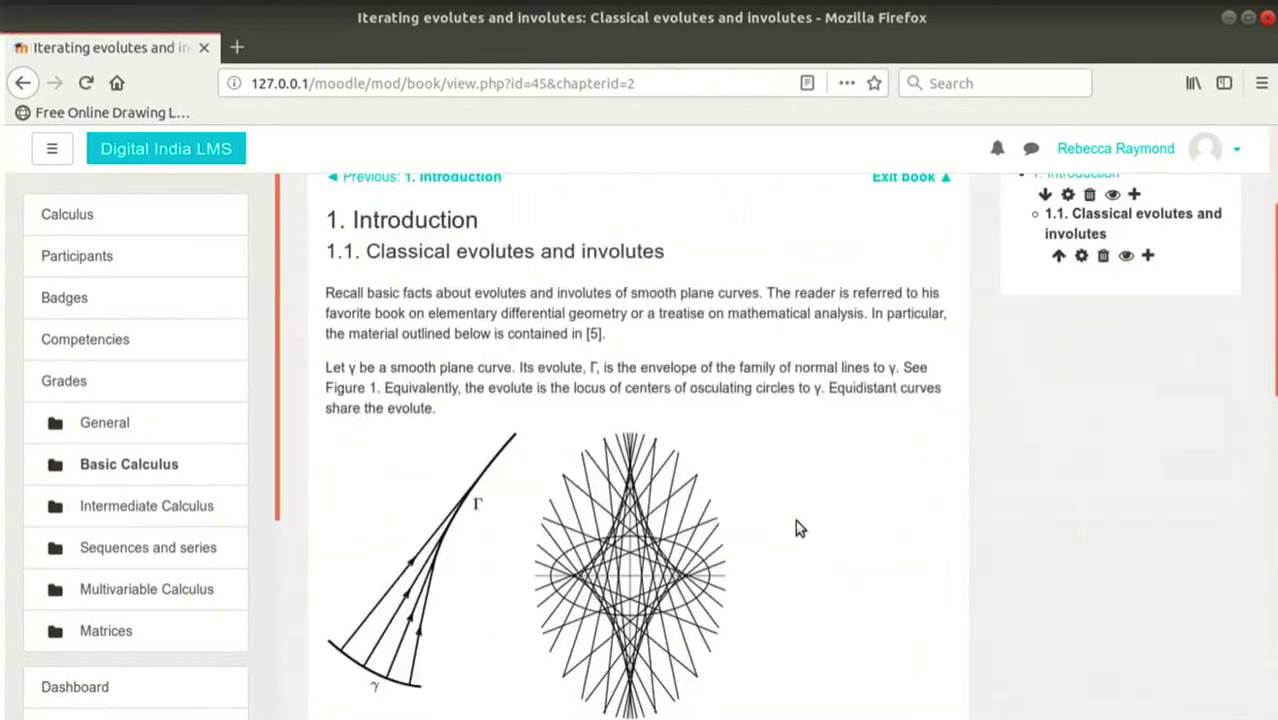
Step: Move "Classical evolutes and involutes" above the Introduction, and move the Introduction back to first place in the table of contents
scroll(796, 522, up, 2)
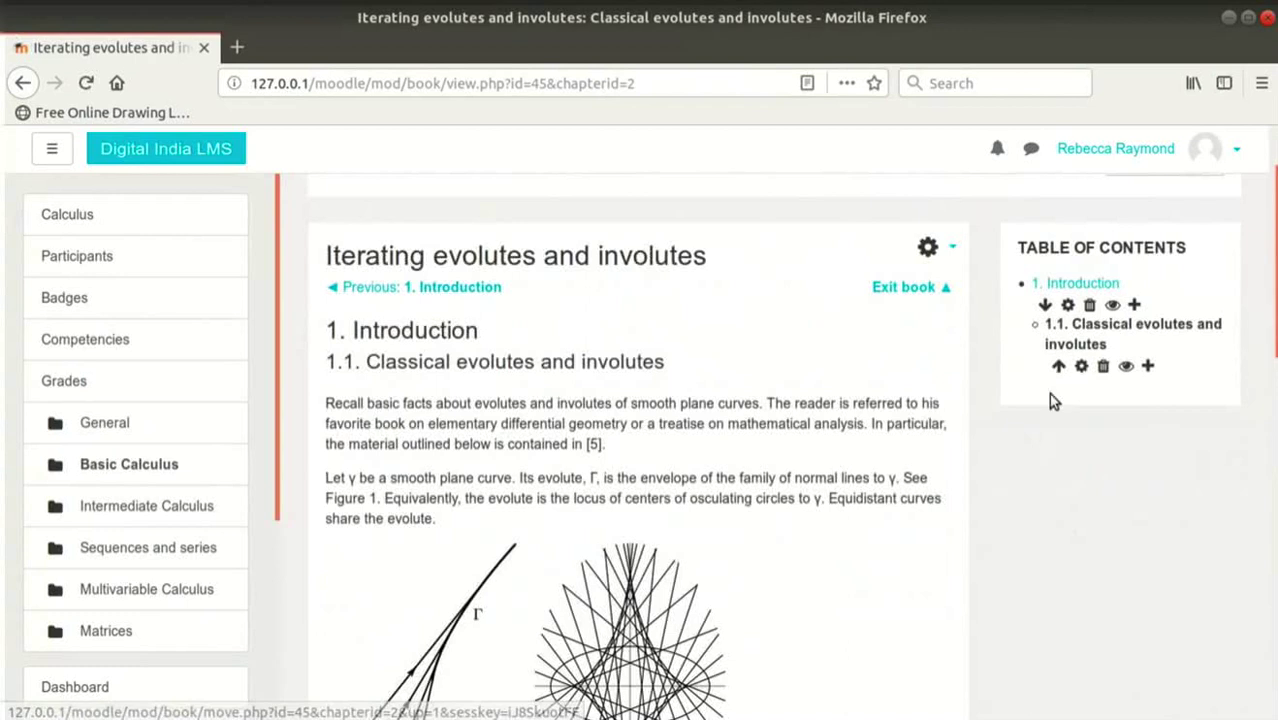
click(1057, 368)
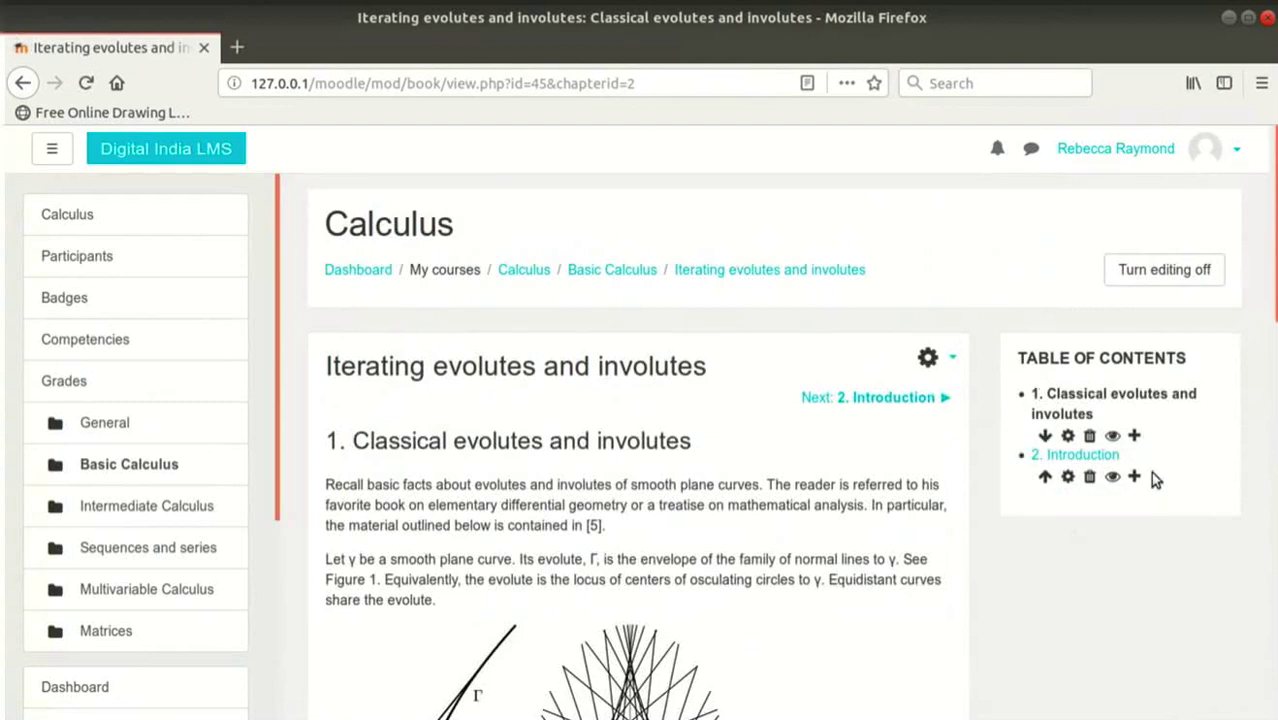
click(1046, 478)
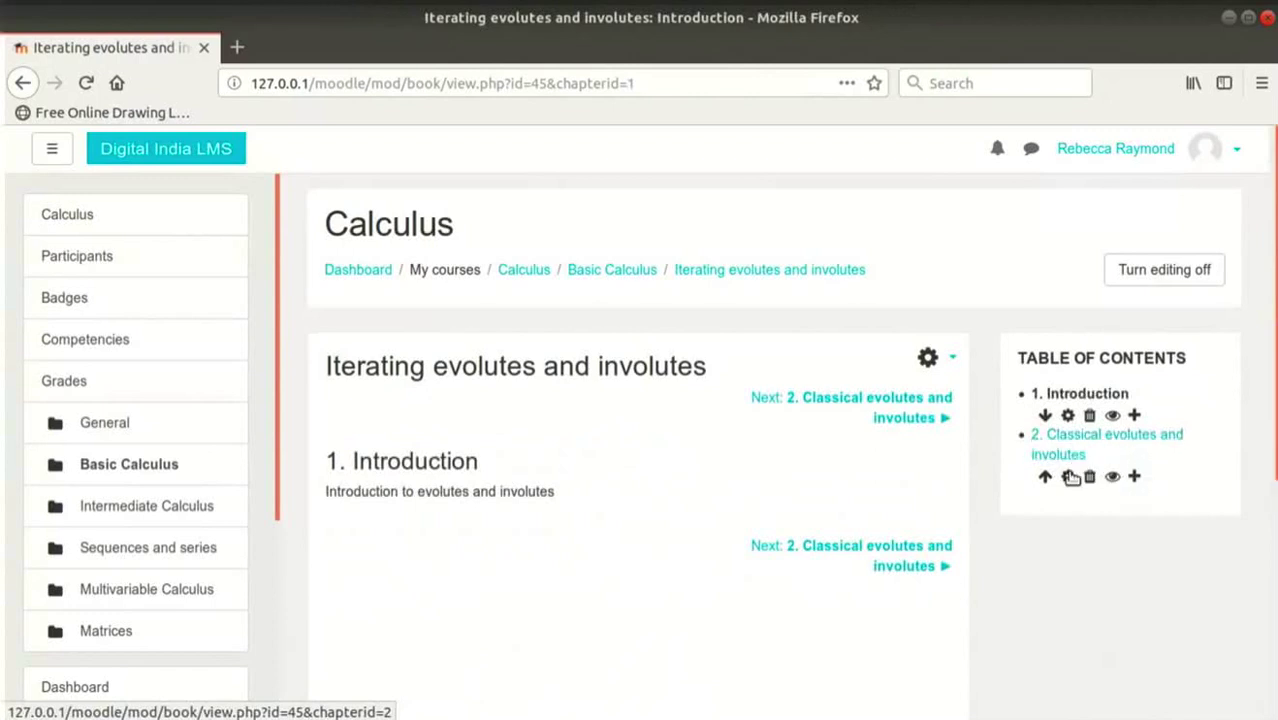
Step: Edit the "Classical evolutes and involutes" chapter to make it a subchapter and save the changes
click(1068, 478)
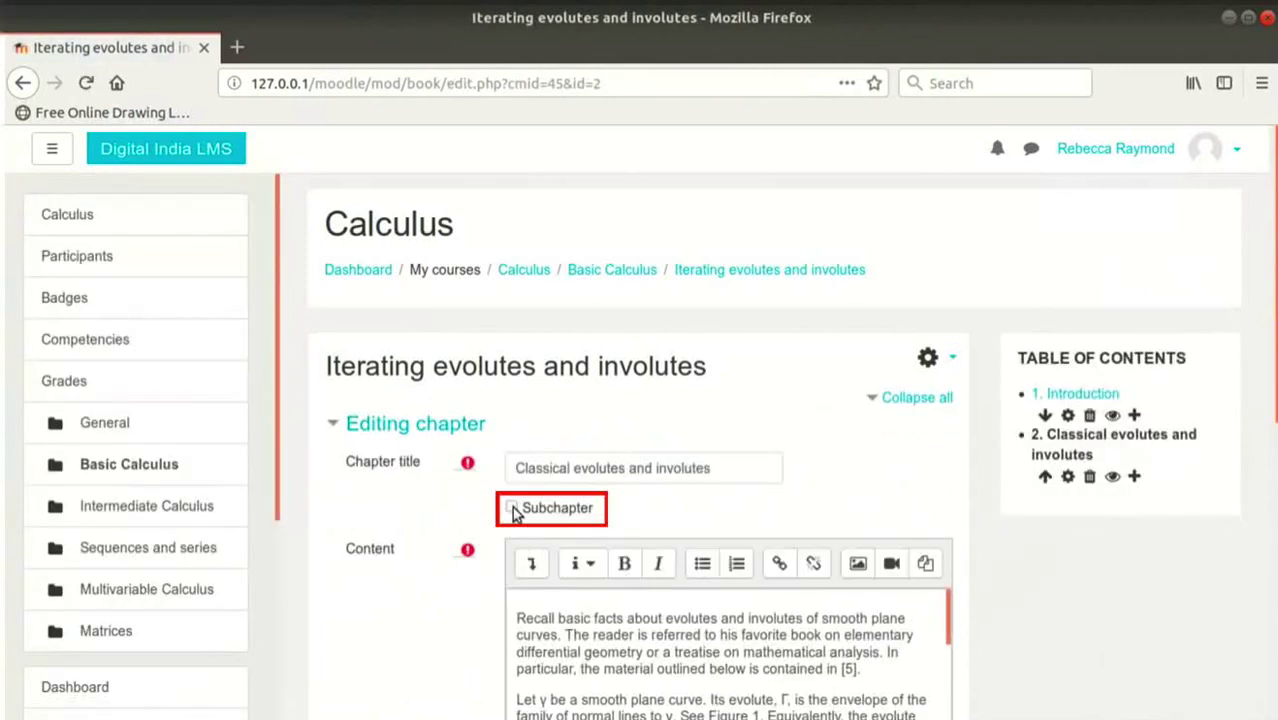
click(513, 510)
scroll(1013, 533, down, 5)
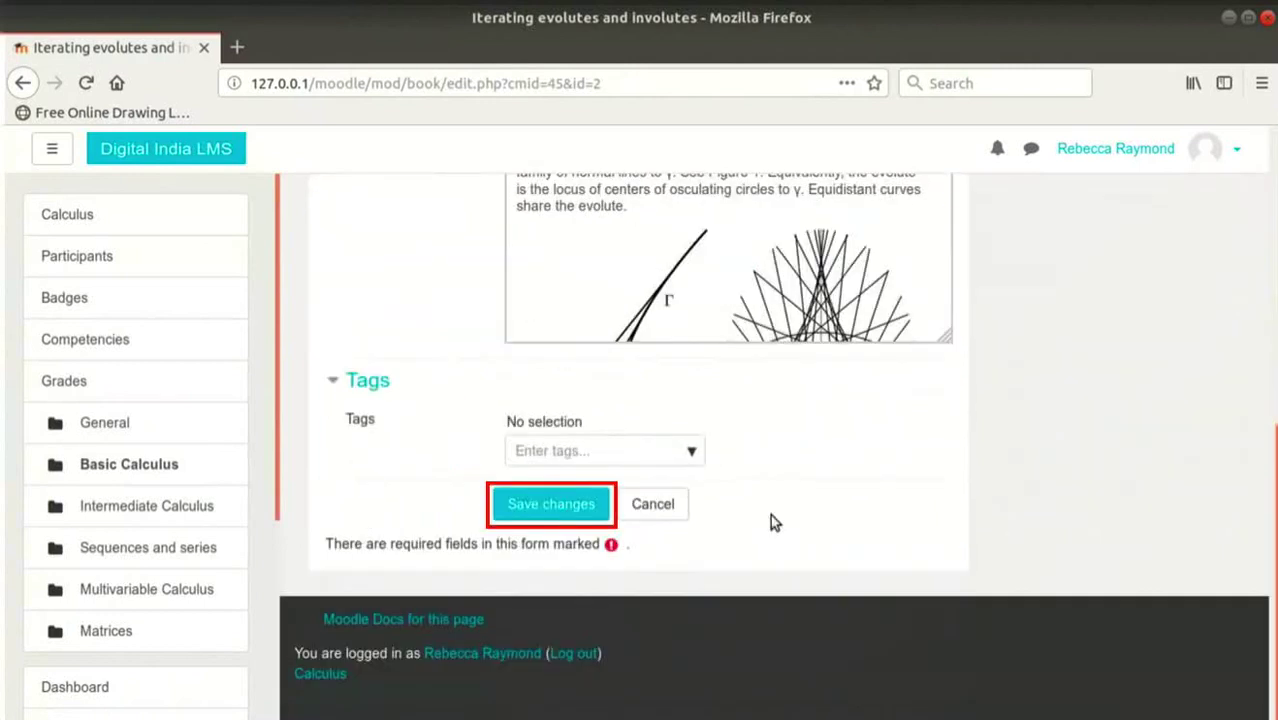
click(583, 504)
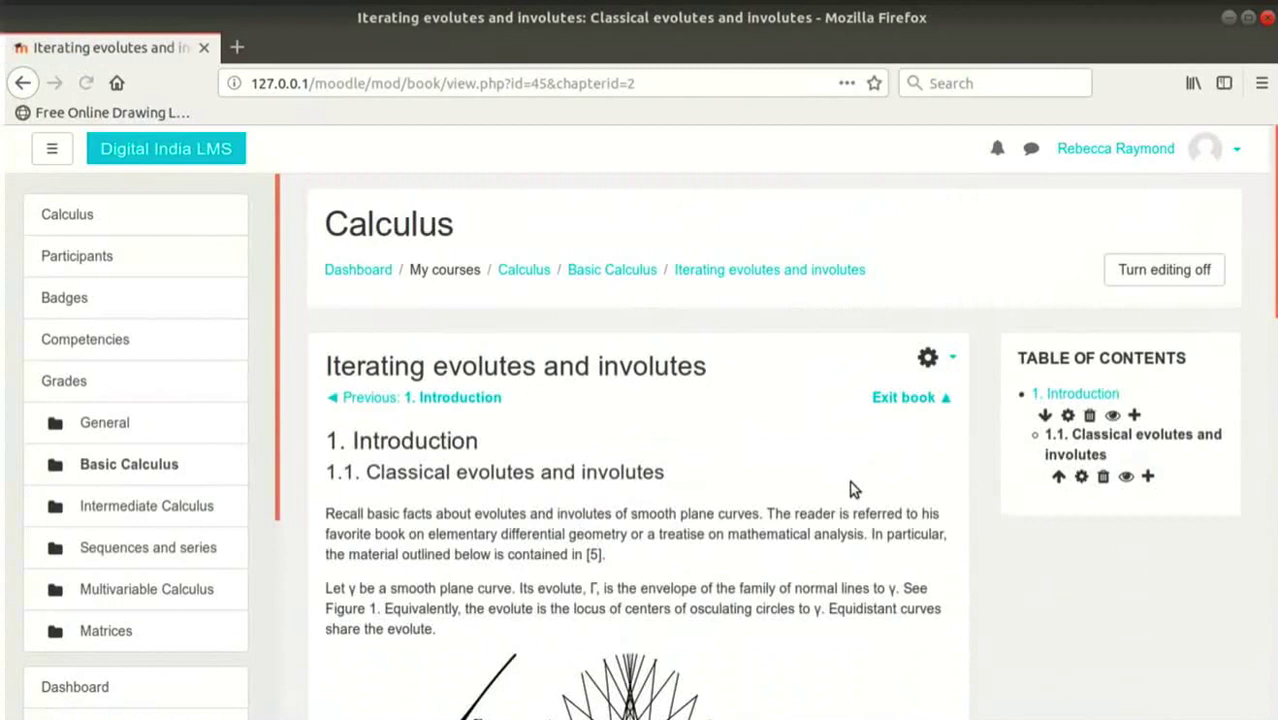
Step: Return to the Calculus course page and view its Basic Calculus section
click(533, 271)
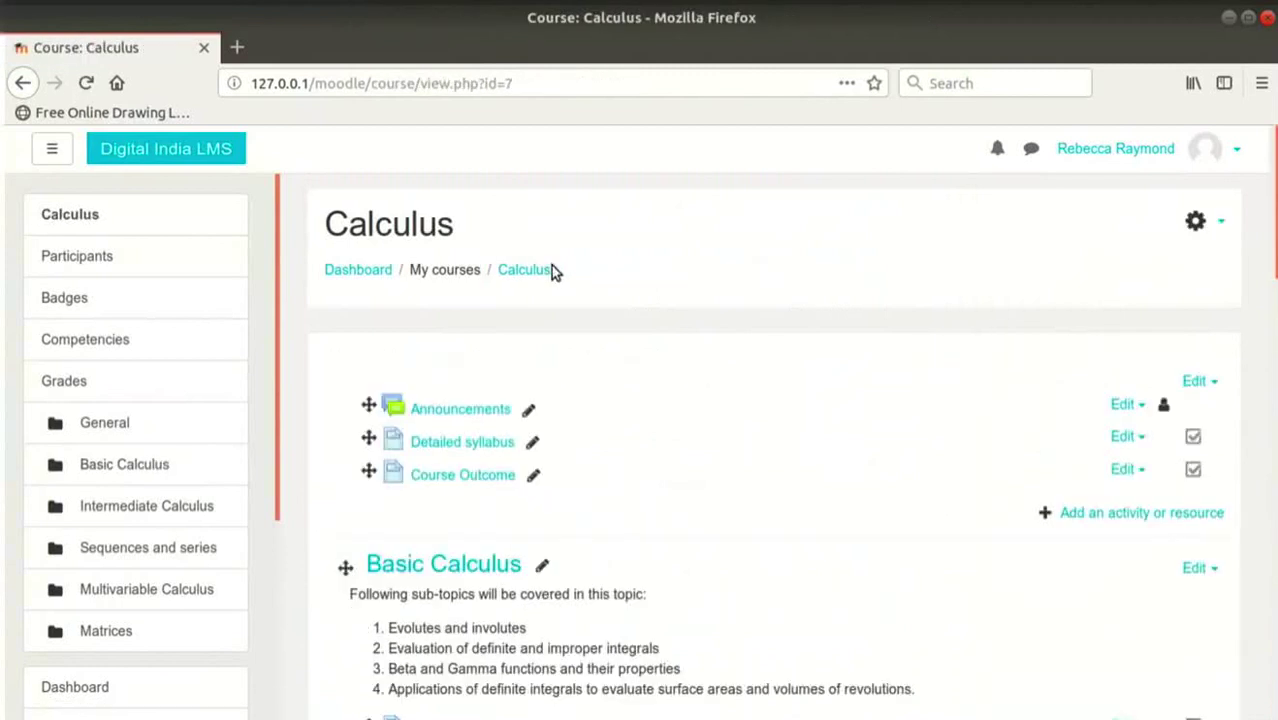
scroll(598, 477, down, 5)
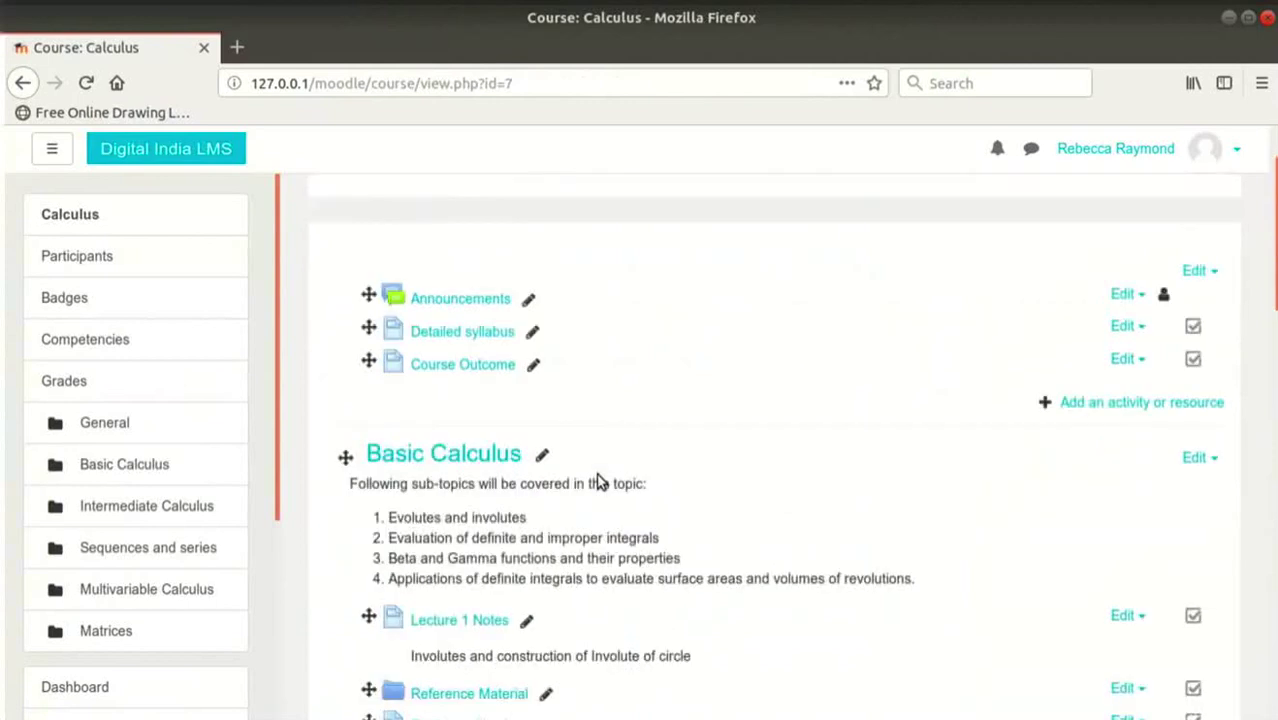